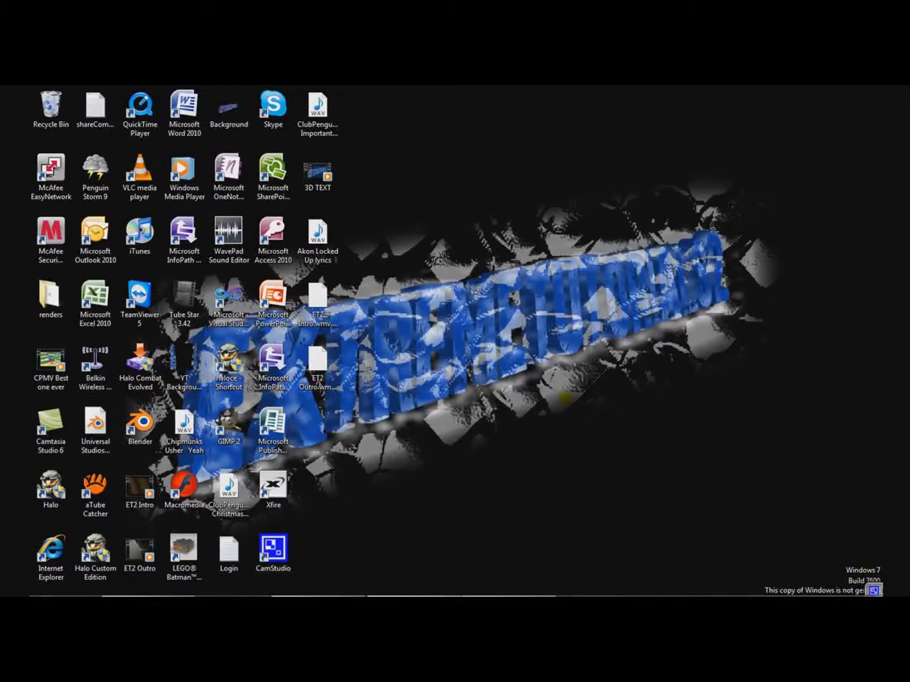
# Create a new Web-preset document: 640 × 480 px, 72 ppi, RGB 8-bit, black background.
pyautogui.moveTo(779, 151); pyautogui.dragTo(461, 439)
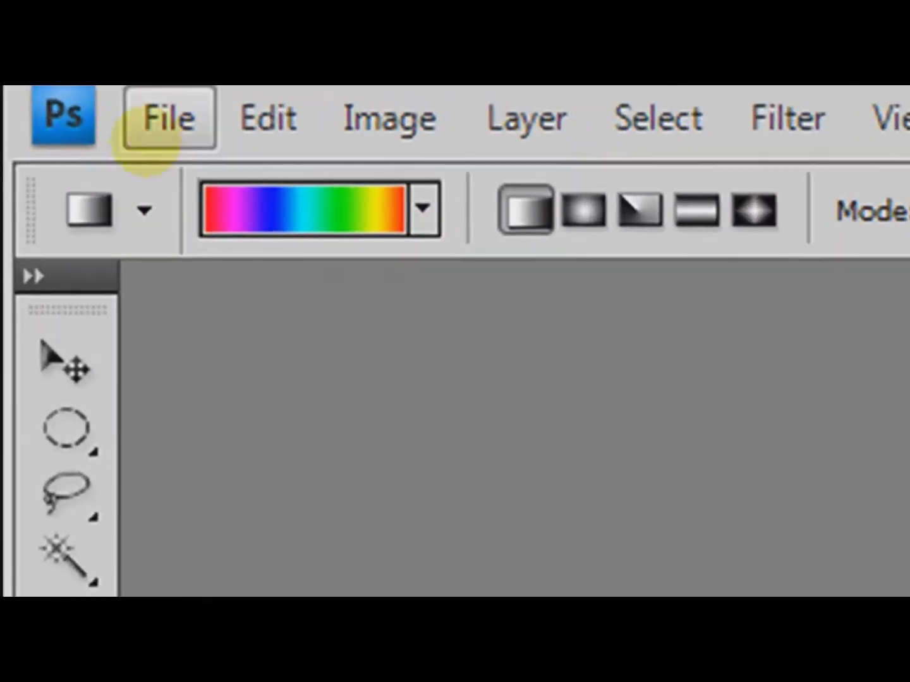
pyautogui.click(163, 114)
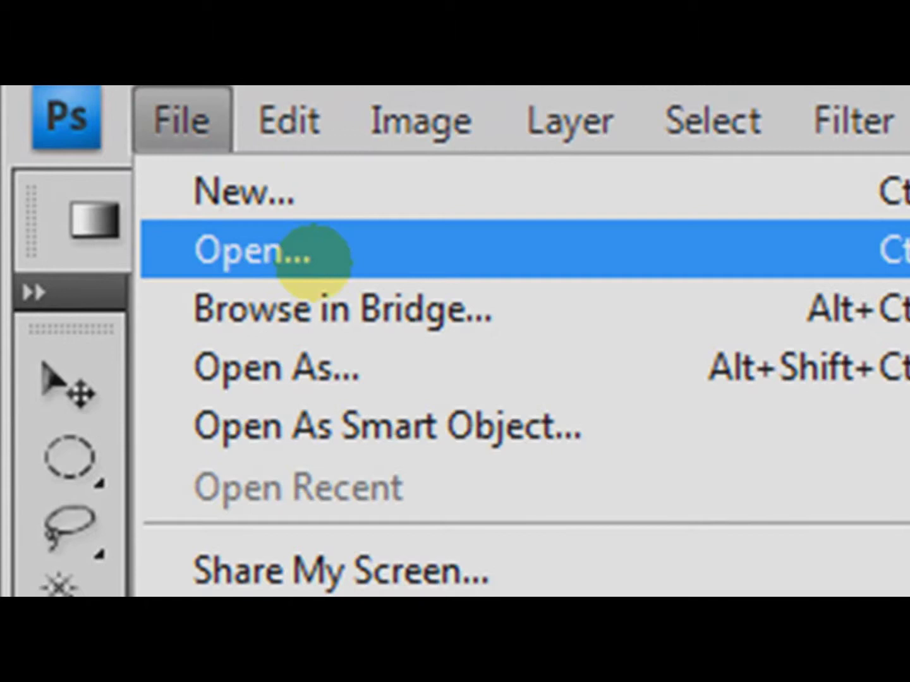
pyautogui.click(299, 192)
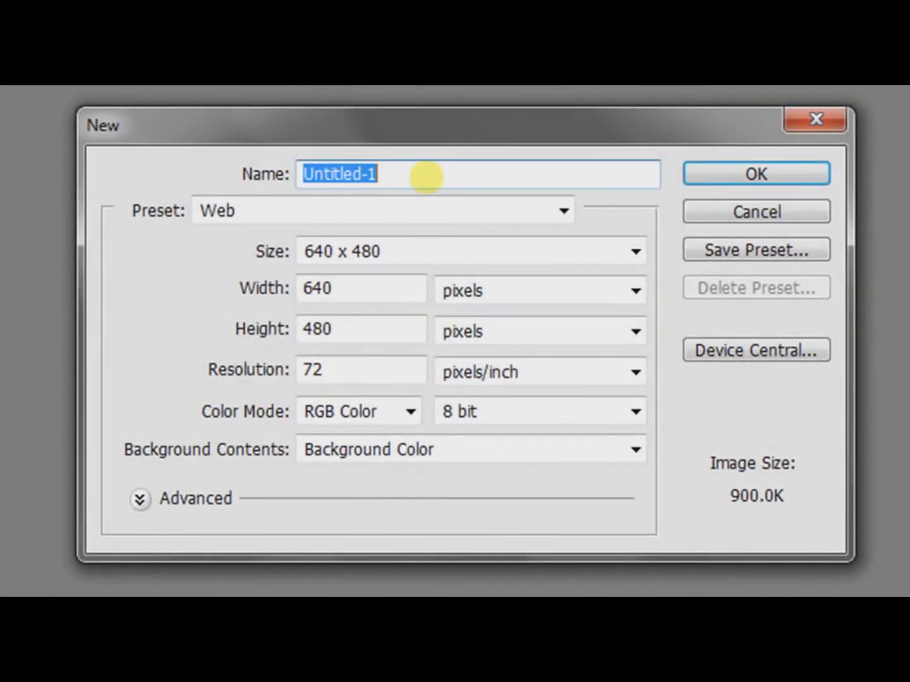
pyautogui.click(396, 173)
pyautogui.doubleClick(406, 173)
pyautogui.click(426, 177)
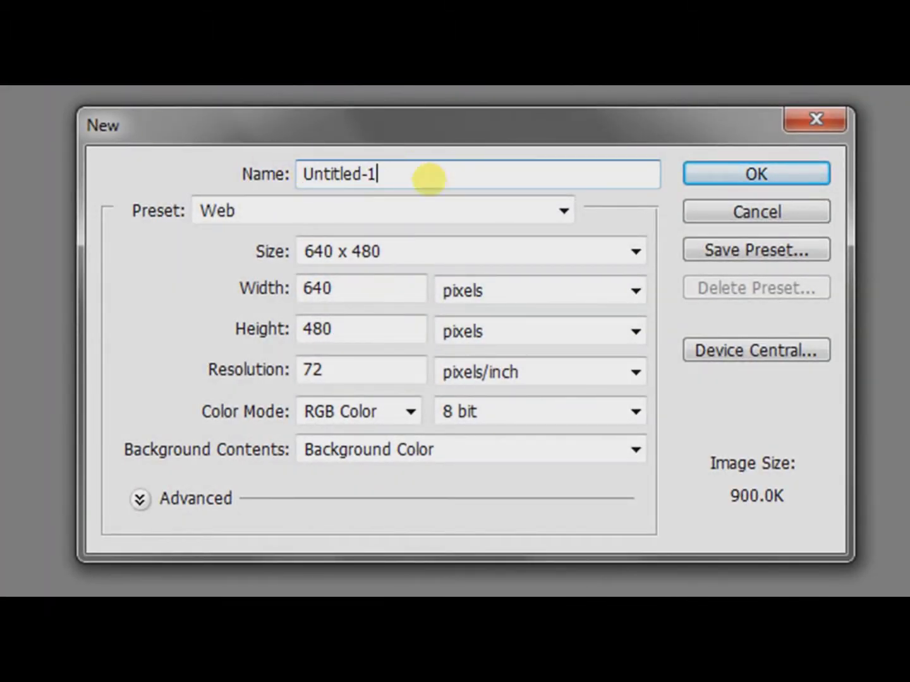
pyautogui.click(407, 247)
pyautogui.click(382, 244)
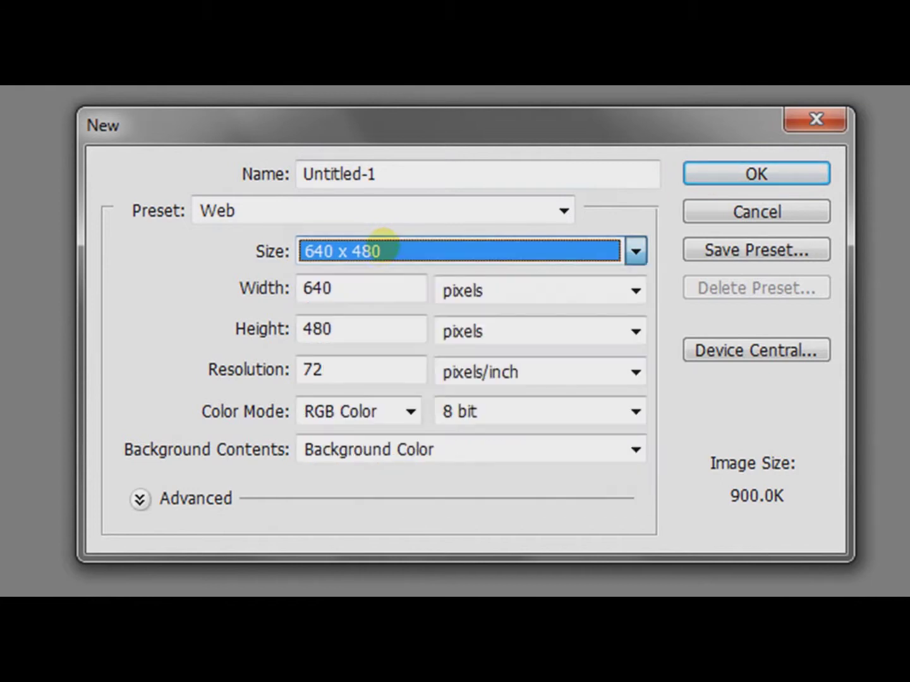
pyautogui.moveTo(349, 291); pyautogui.dragTo(372, 334)
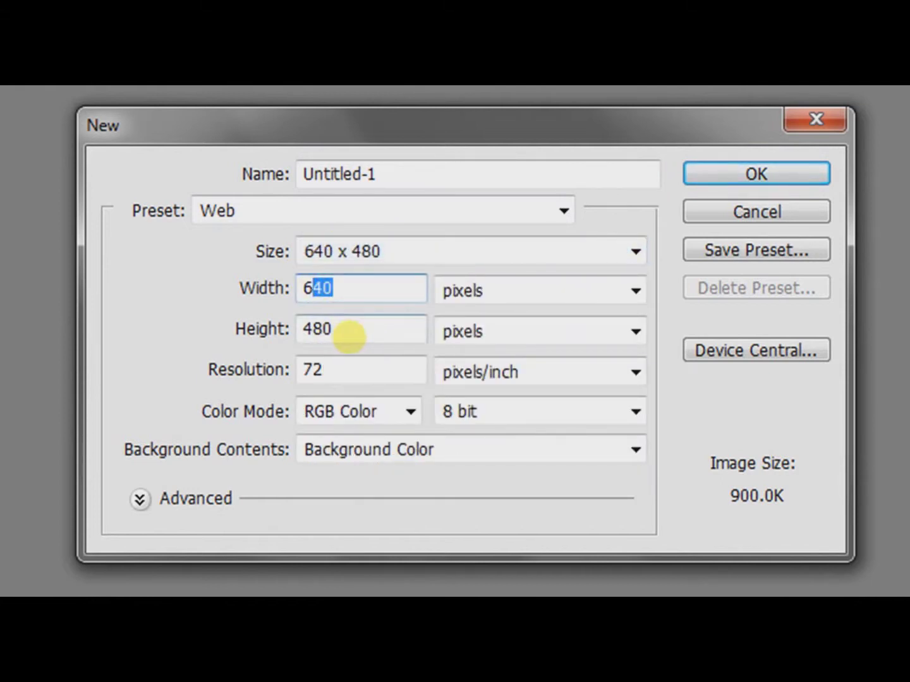
pyautogui.click(351, 334)
pyautogui.click(357, 369)
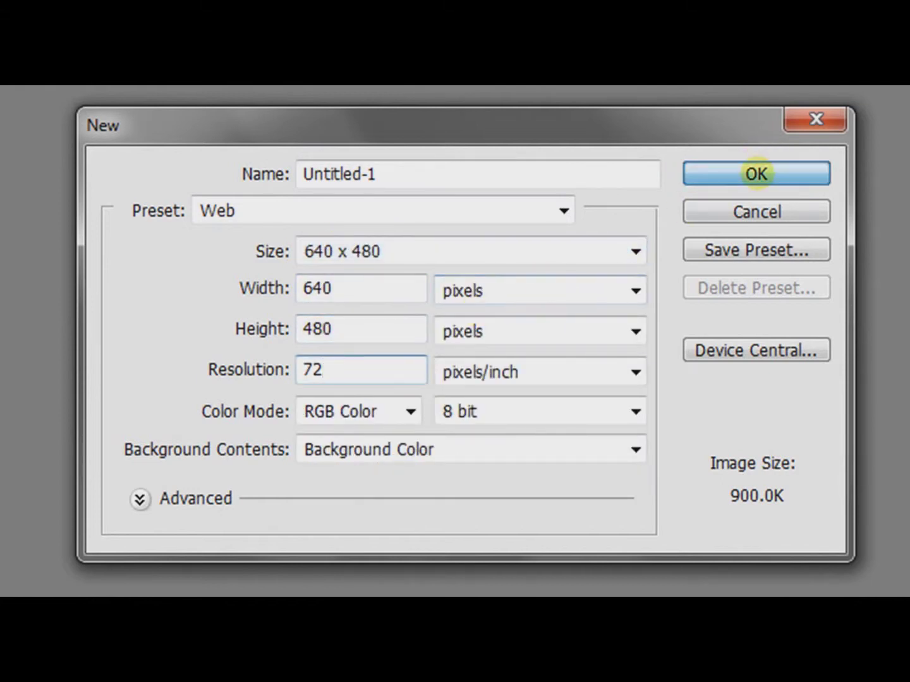
pyautogui.click(755, 173)
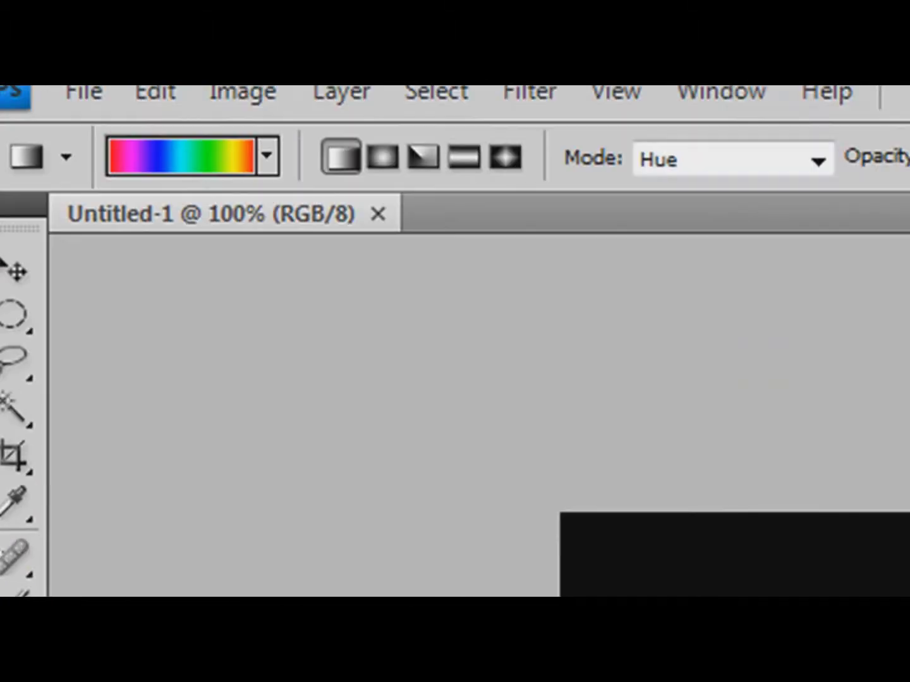
# Set the Gradient tool to the rainbow preset with Normal blend mode.
pyautogui.press('r')
pyautogui.press('g')
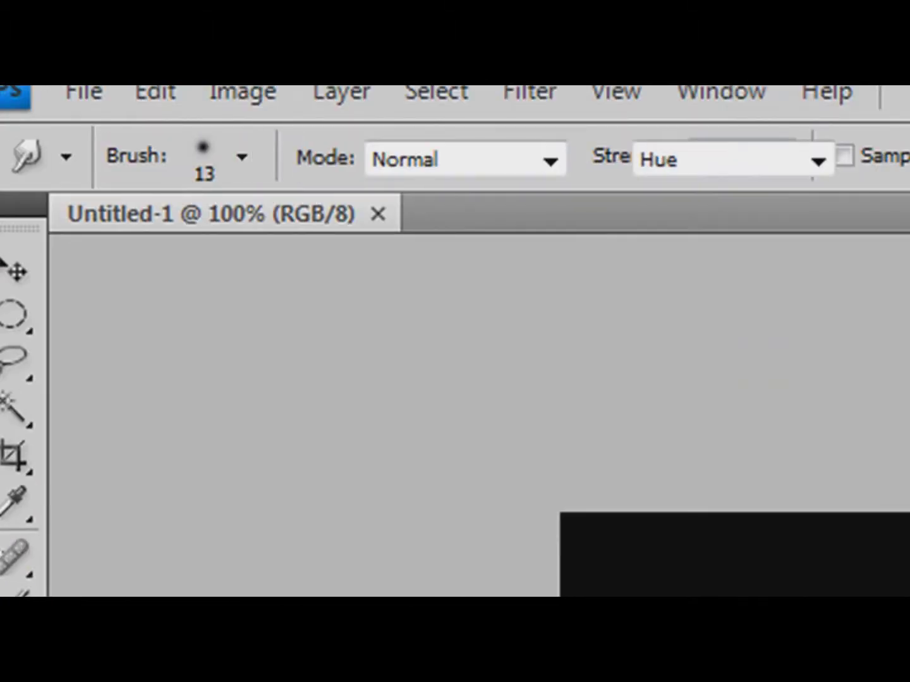
pyautogui.click(267, 156)
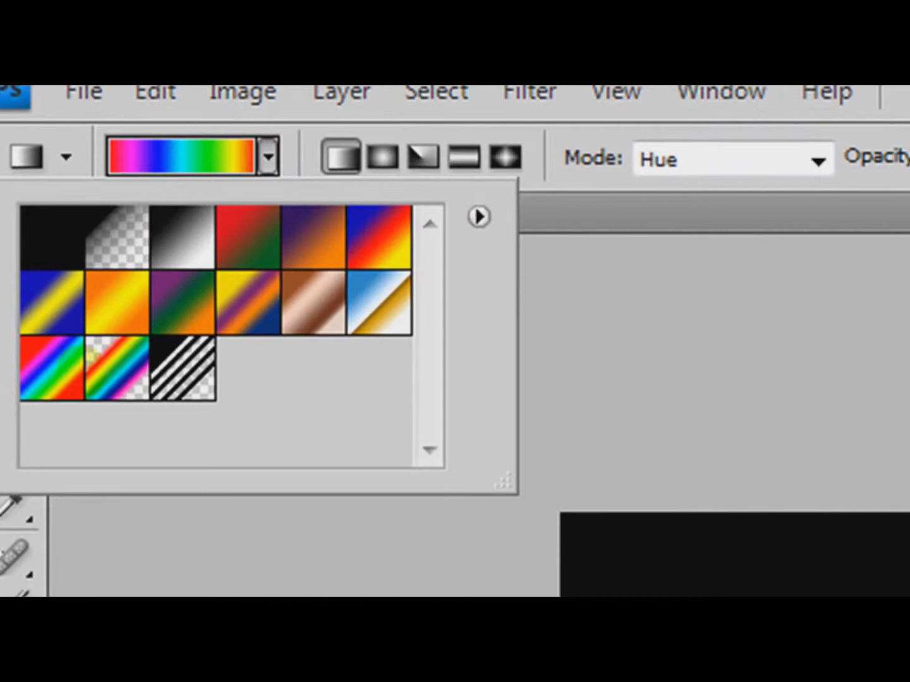
pyautogui.click(52, 368)
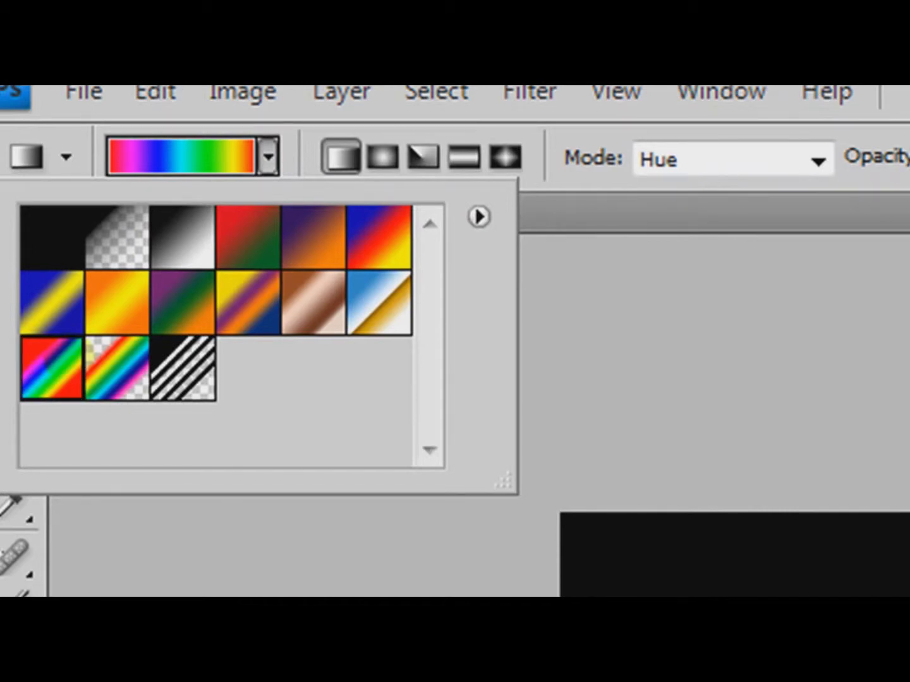
pyautogui.doubleClick(52, 368)
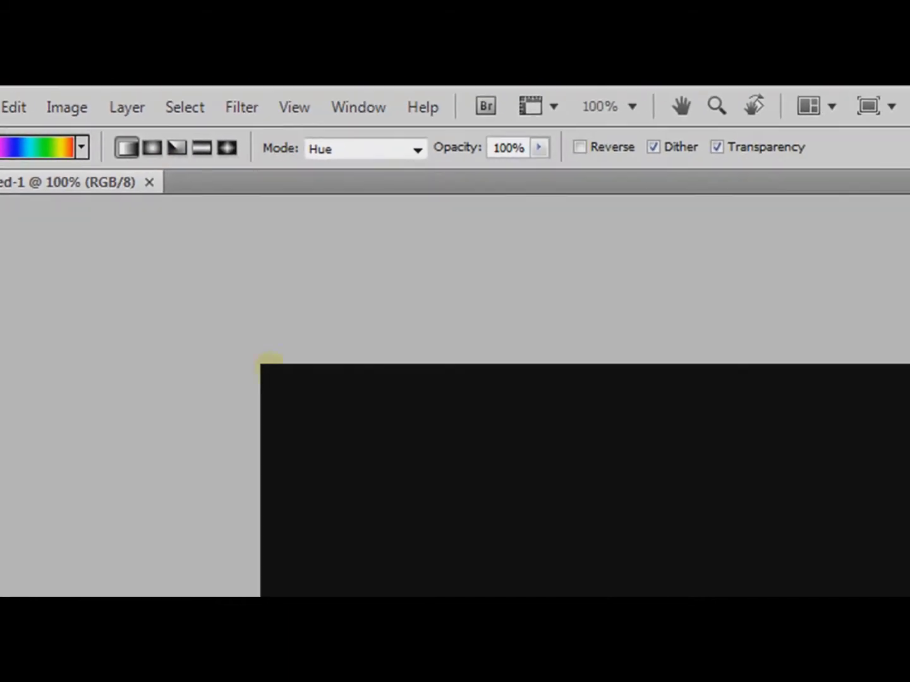
pyautogui.click(416, 149)
pyautogui.click(405, 169)
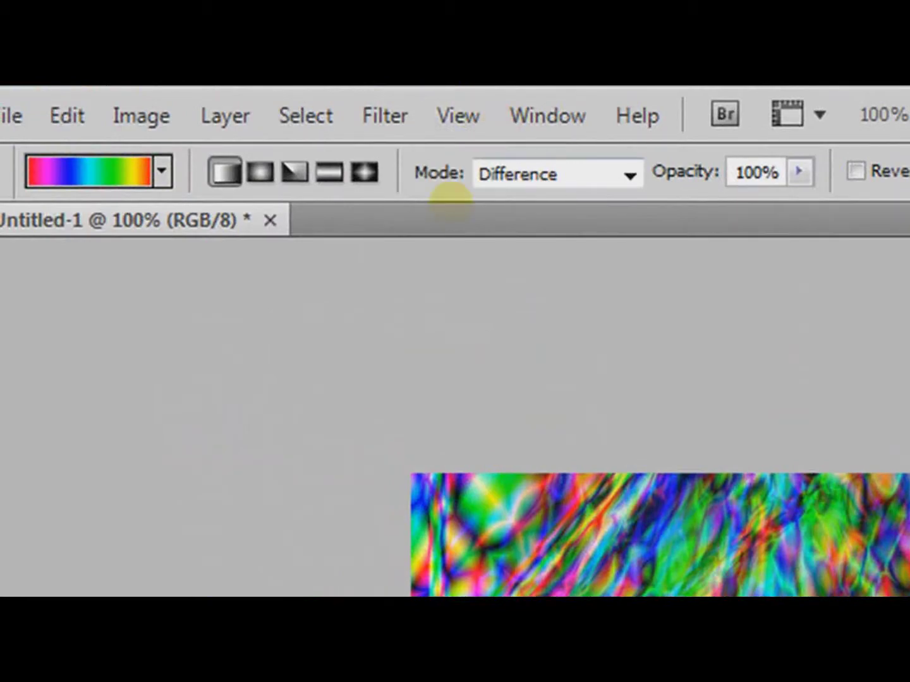
# Begin switching the gradient blend mode to Hue from the Mode list.
pyautogui.click(628, 173)
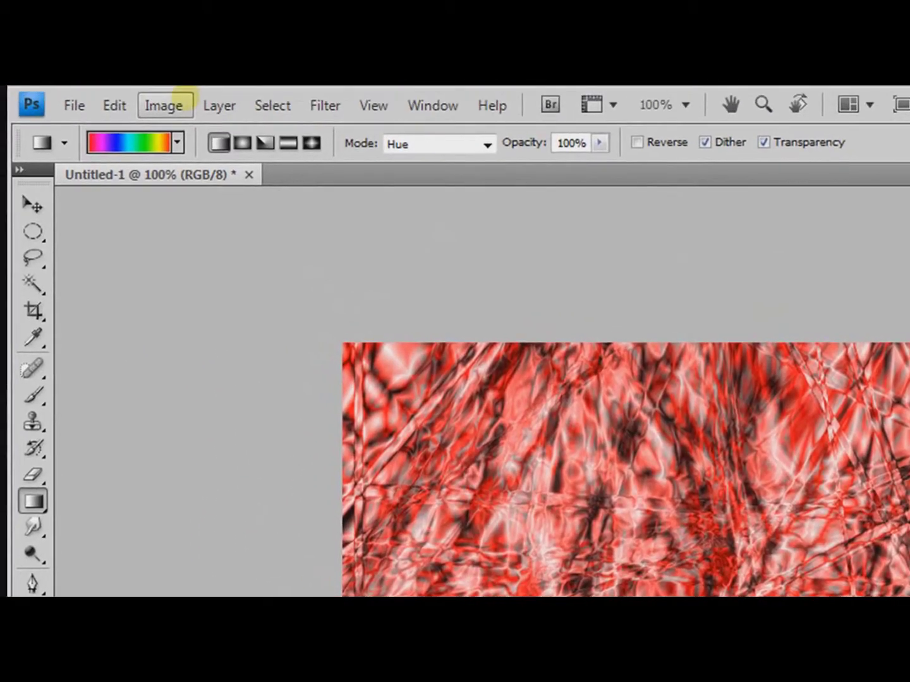
# In Curves, pull the Green channel curve down steeply to tint the texture magenta.
pyautogui.click(165, 100)
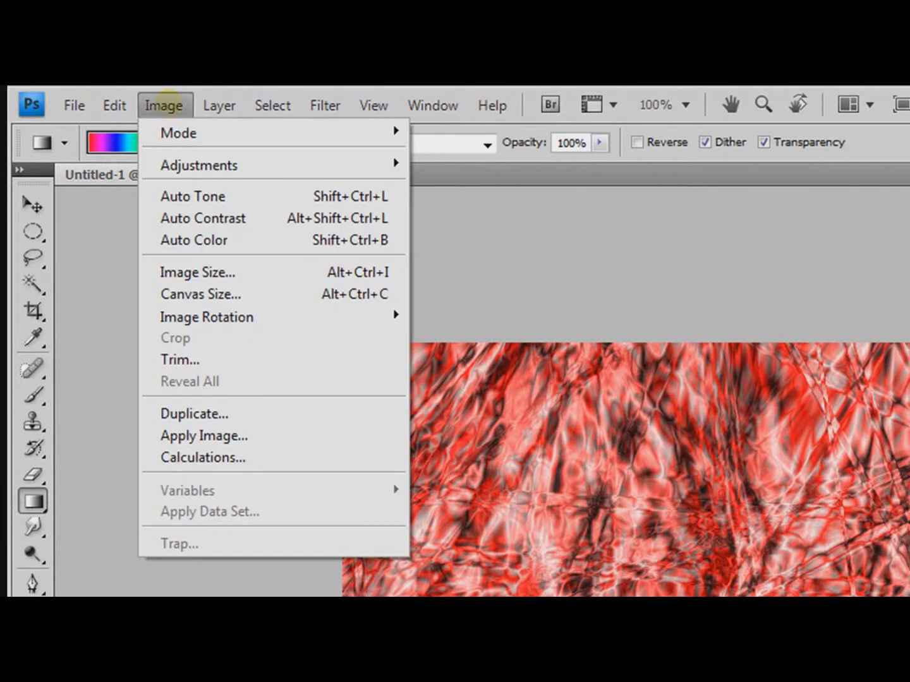
pyautogui.moveTo(199, 165)
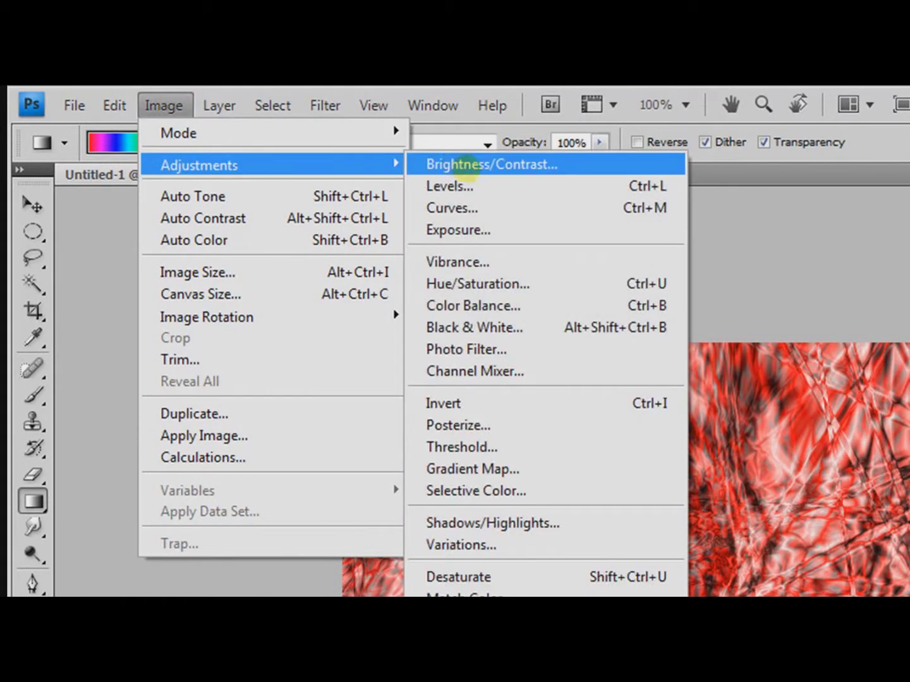
pyautogui.click(471, 207)
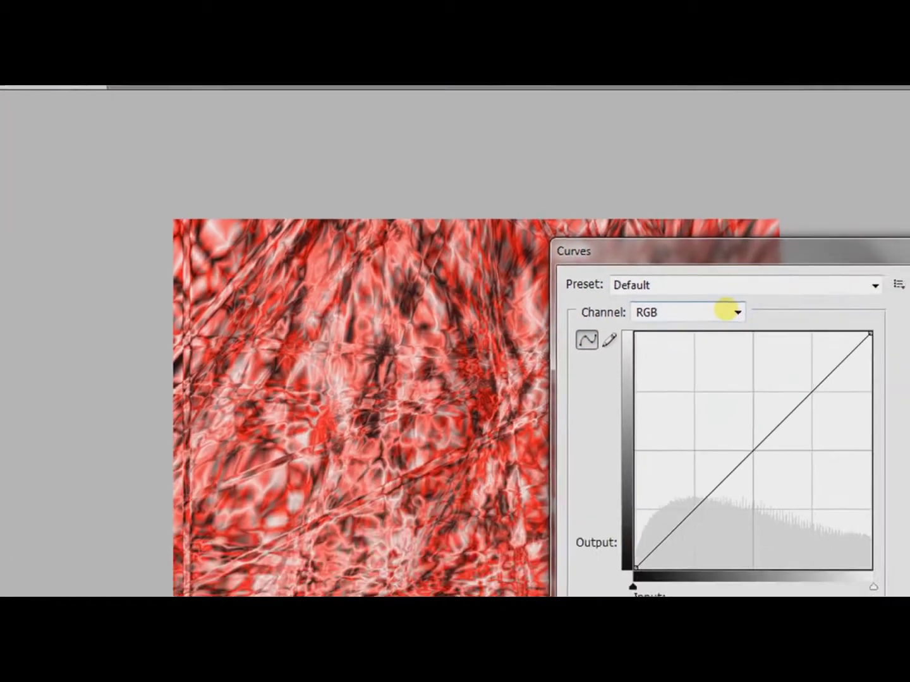
pyautogui.click(518, 226)
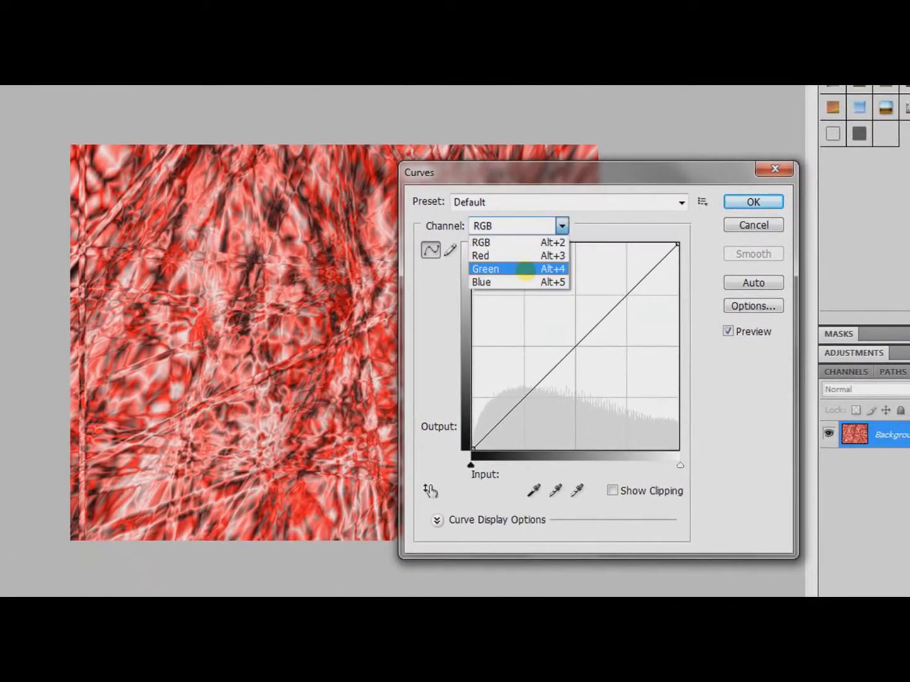
pyautogui.click(524, 268)
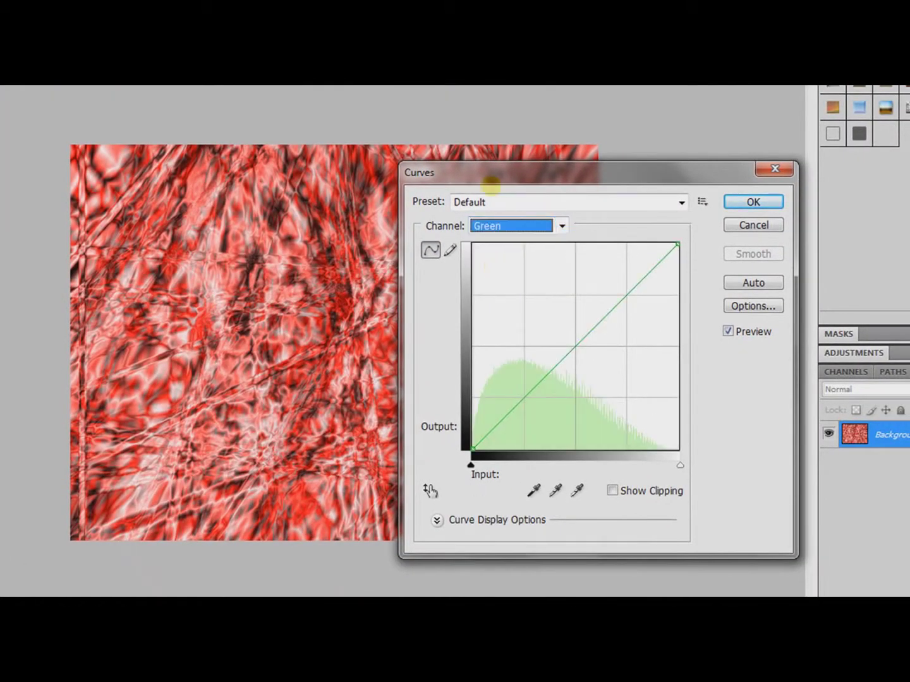
pyautogui.moveTo(490, 185); pyautogui.dragTo(594, 115)
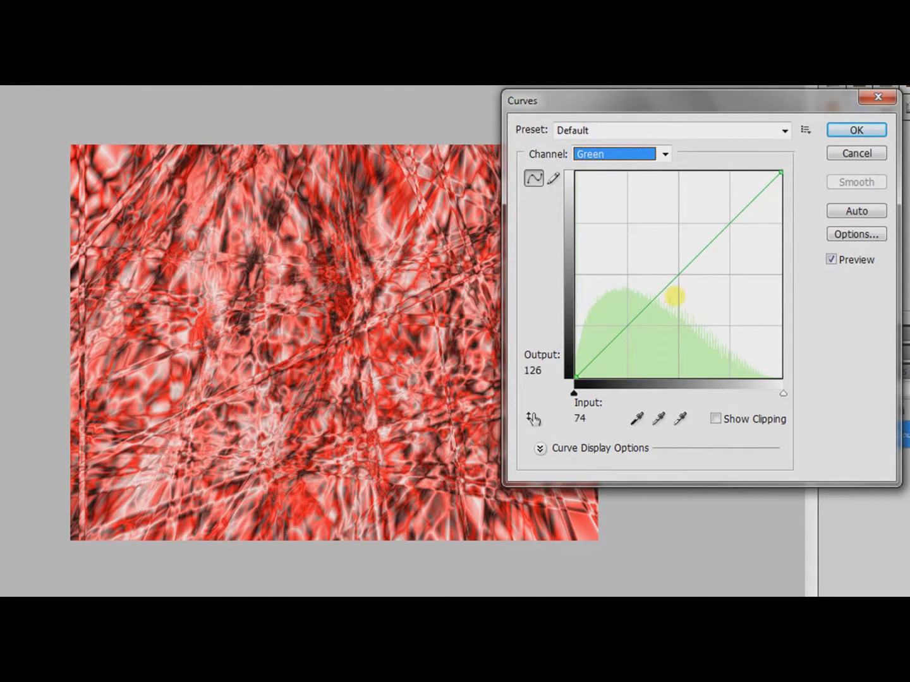
pyautogui.moveTo(686, 265)
pyautogui.mouseDown()
pyautogui.moveTo(739, 333)
pyautogui.moveTo(761, 326)
pyautogui.mouseUp()
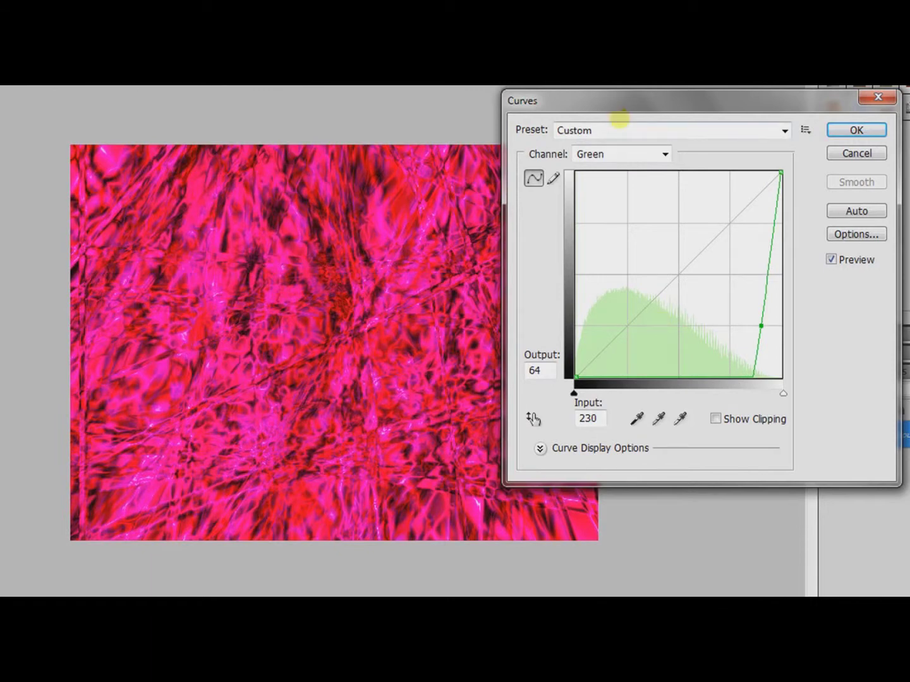
pyautogui.moveTo(630, 106)
pyautogui.mouseDown()
pyautogui.moveTo(359, 305)
pyautogui.moveTo(723, 84)
pyautogui.mouseUp()
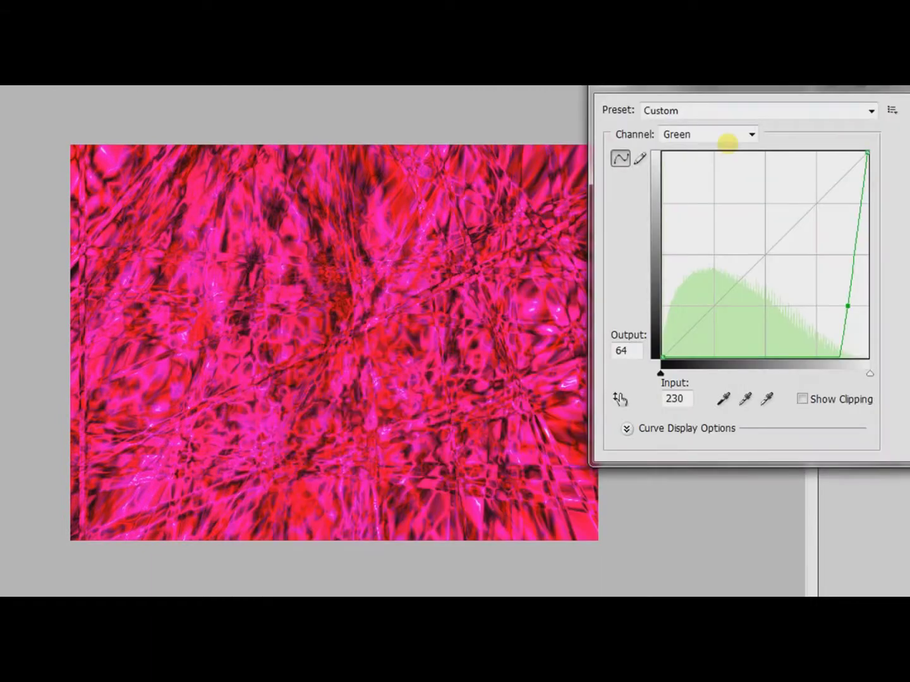
pyautogui.click(743, 136)
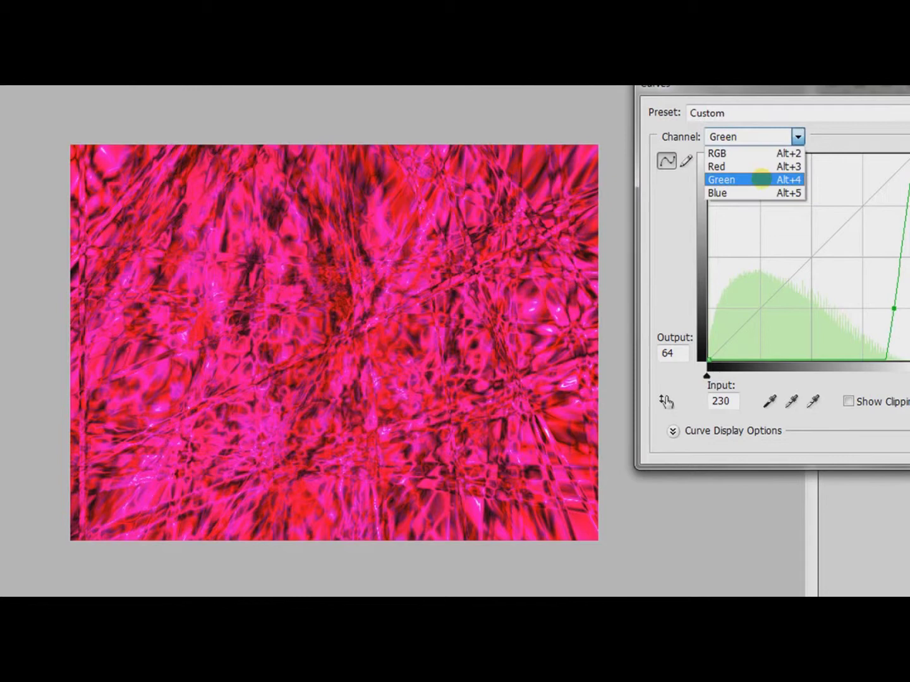
pyautogui.click(742, 164)
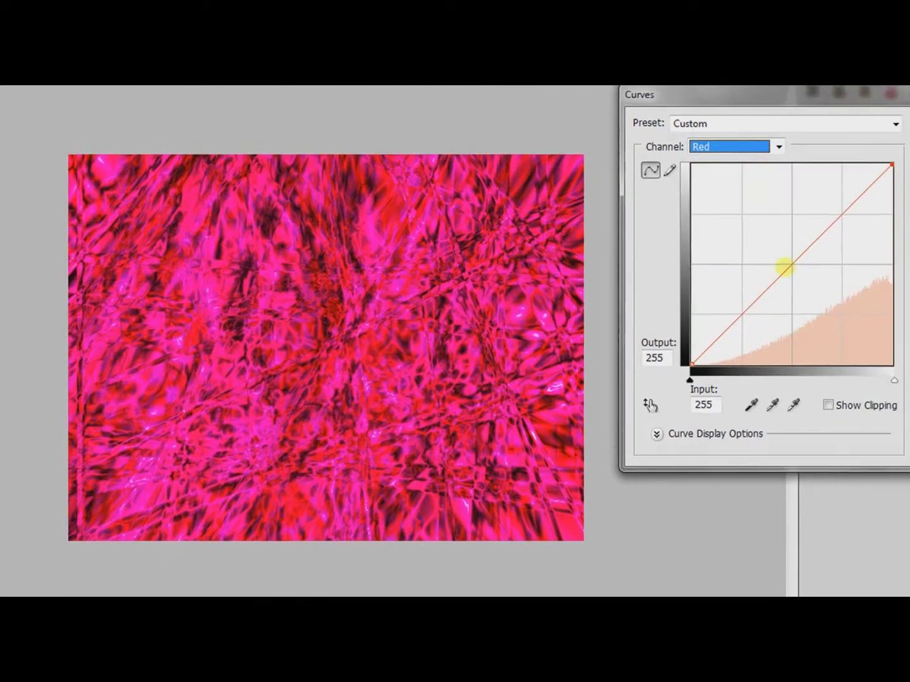
pyautogui.moveTo(717, 291)
pyautogui.mouseDown()
pyautogui.moveTo(692, 275)
pyautogui.moveTo(737, 309)
pyautogui.moveTo(797, 316)
pyautogui.mouseUp()
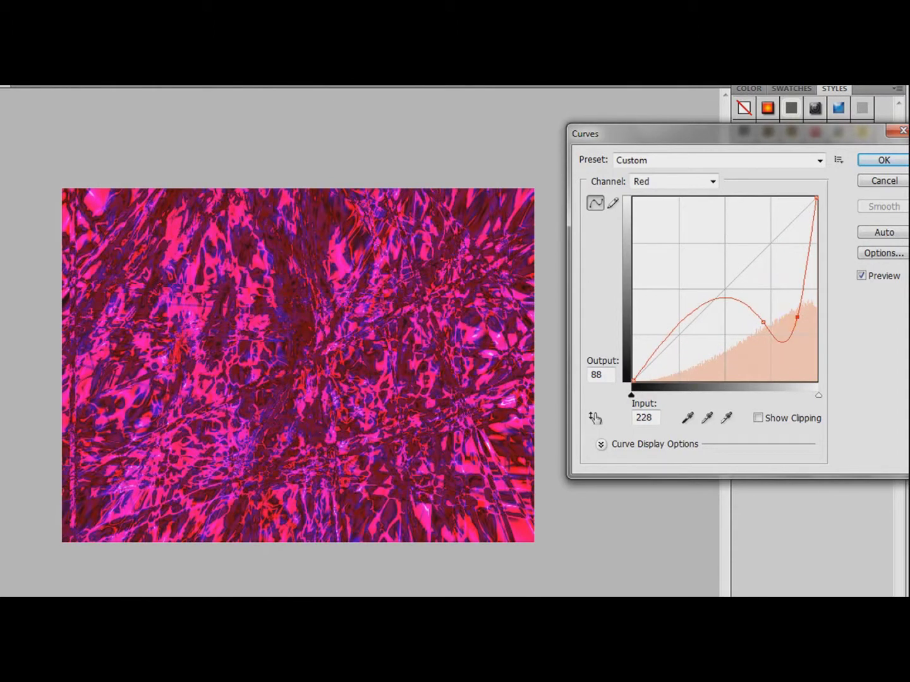
pyautogui.moveTo(752, 315)
pyautogui.mouseDown()
pyautogui.moveTo(729, 346)
pyautogui.moveTo(735, 307)
pyautogui.mouseUp()
pyautogui.moveTo(797, 317); pyautogui.dragTo(774, 268)
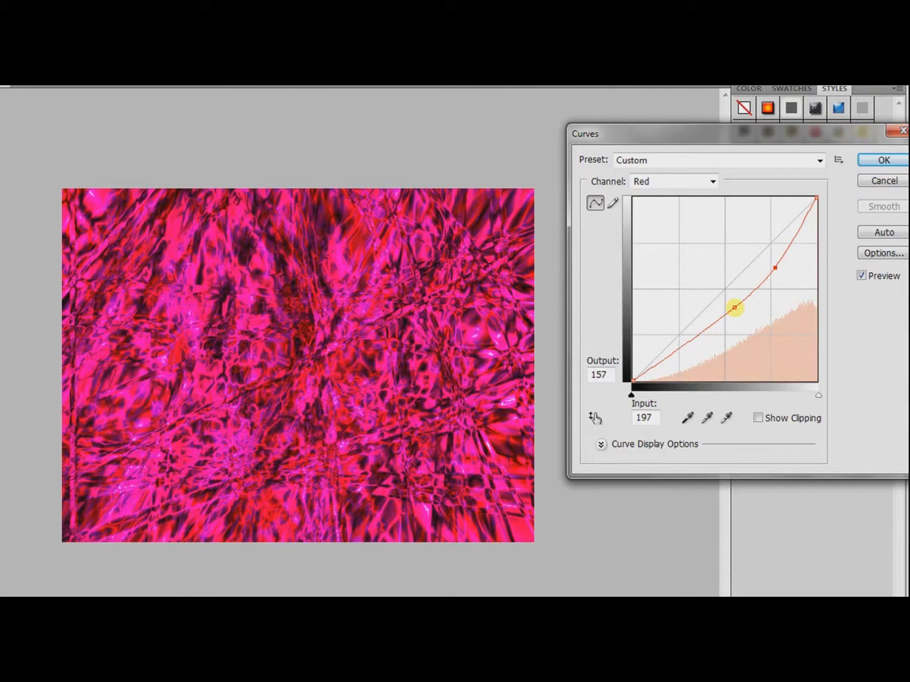
pyautogui.moveTo(735, 307); pyautogui.dragTo(723, 301)
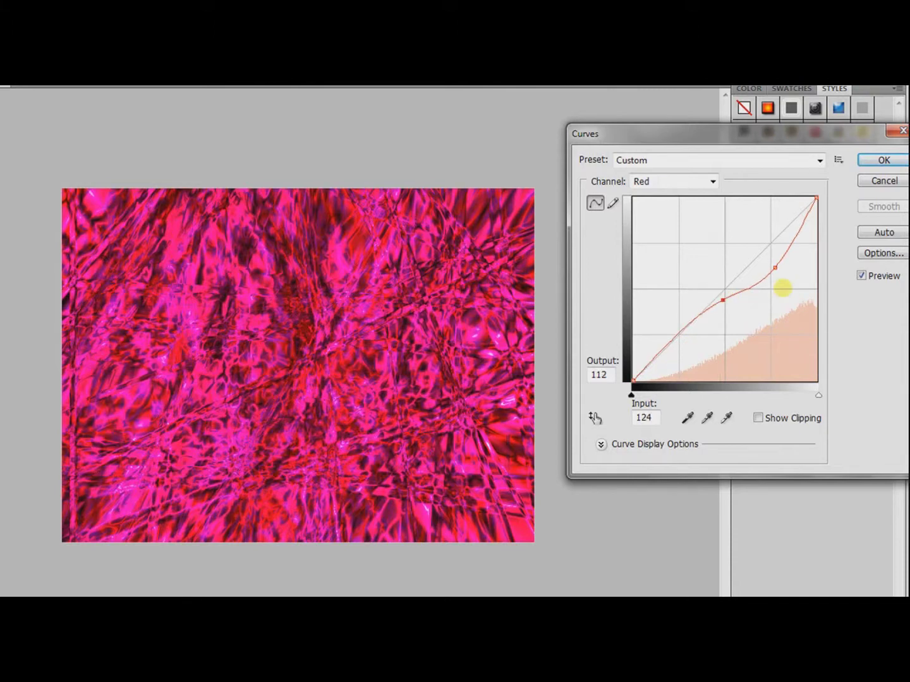
pyautogui.moveTo(774, 268); pyautogui.dragTo(760, 251)
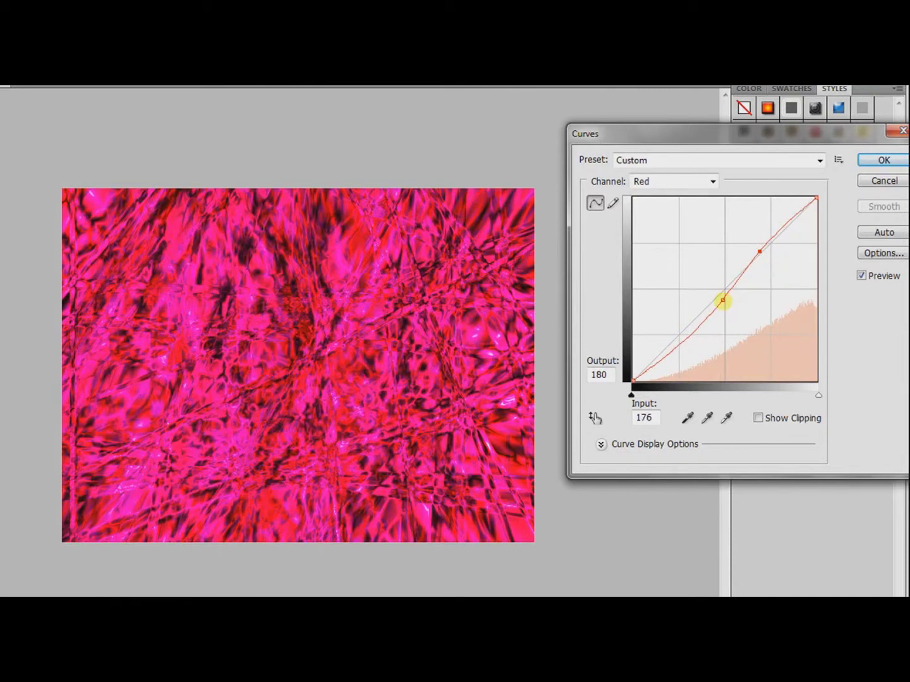
pyautogui.moveTo(722, 301); pyautogui.dragTo(719, 296)
# Bend the Blue channel curve below the diagonal, around Input 152, Output 78.
pyautogui.click(681, 181)
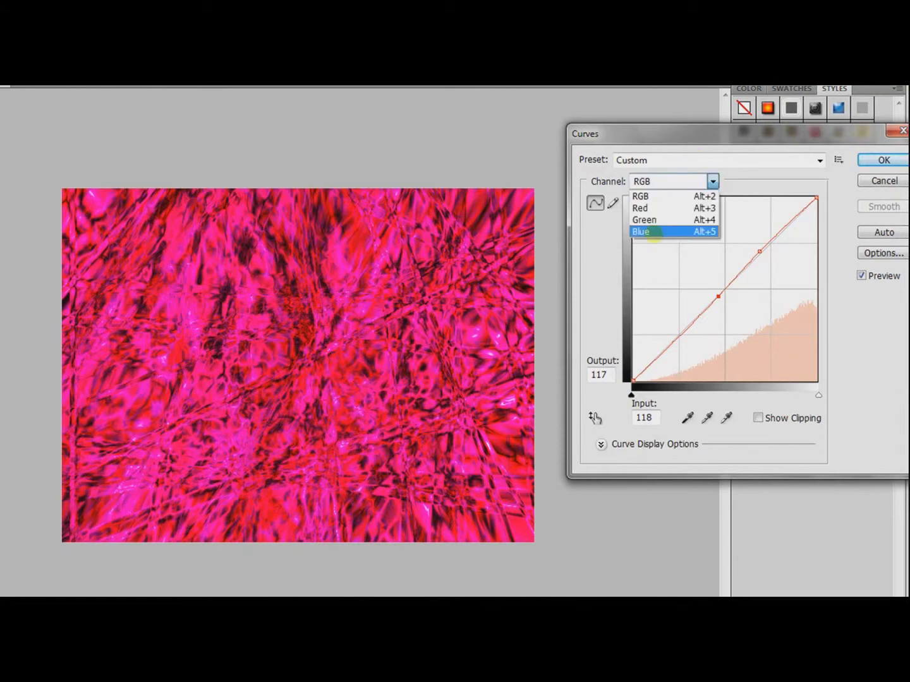
pyautogui.click(652, 232)
pyautogui.click(731, 288)
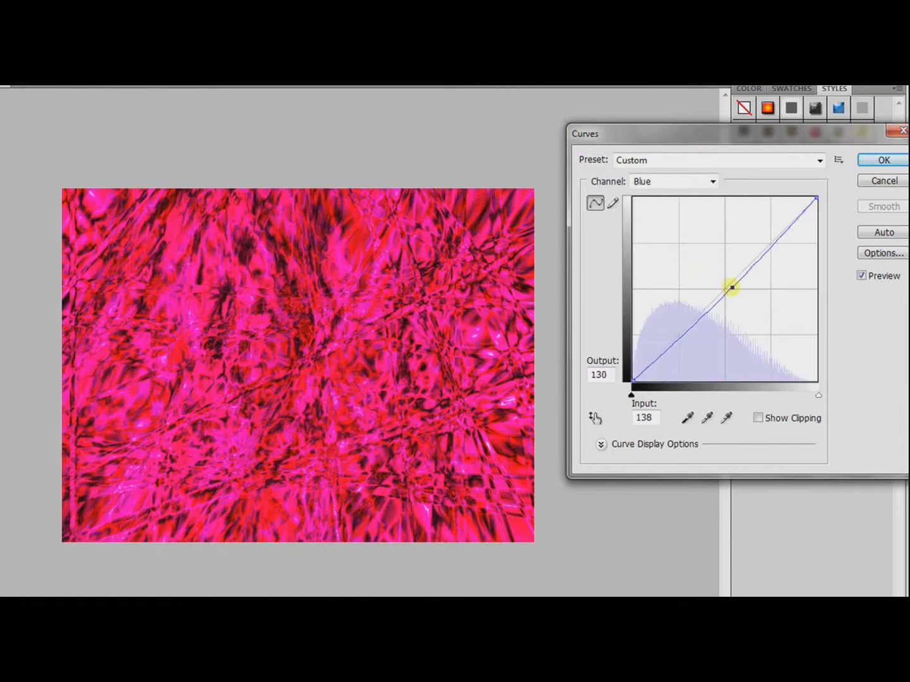
pyautogui.moveTo(732, 287); pyautogui.dragTo(800, 338)
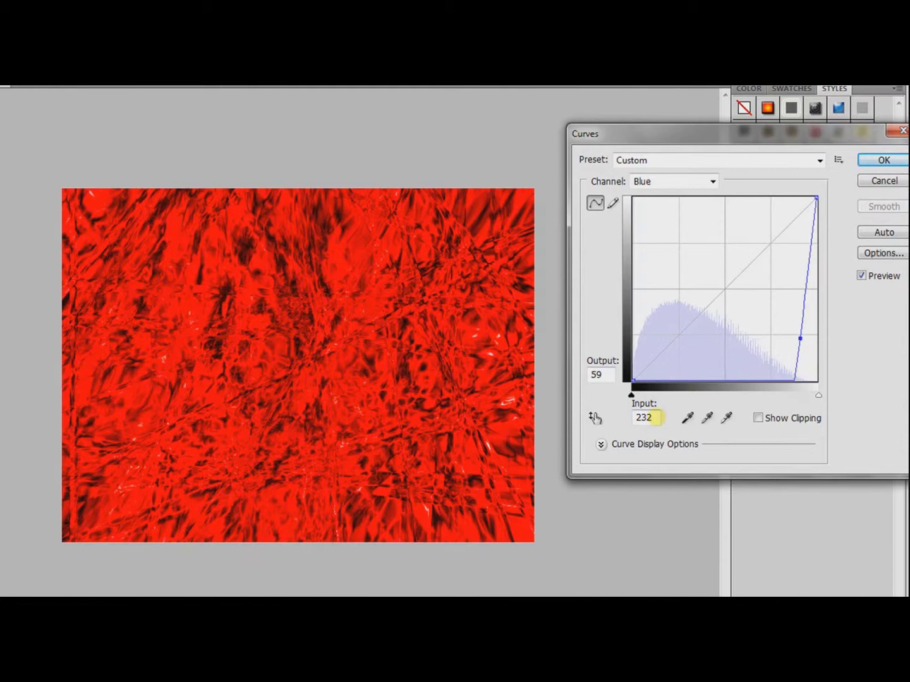
pyautogui.doubleClick(645, 418)
pyautogui.write('78')
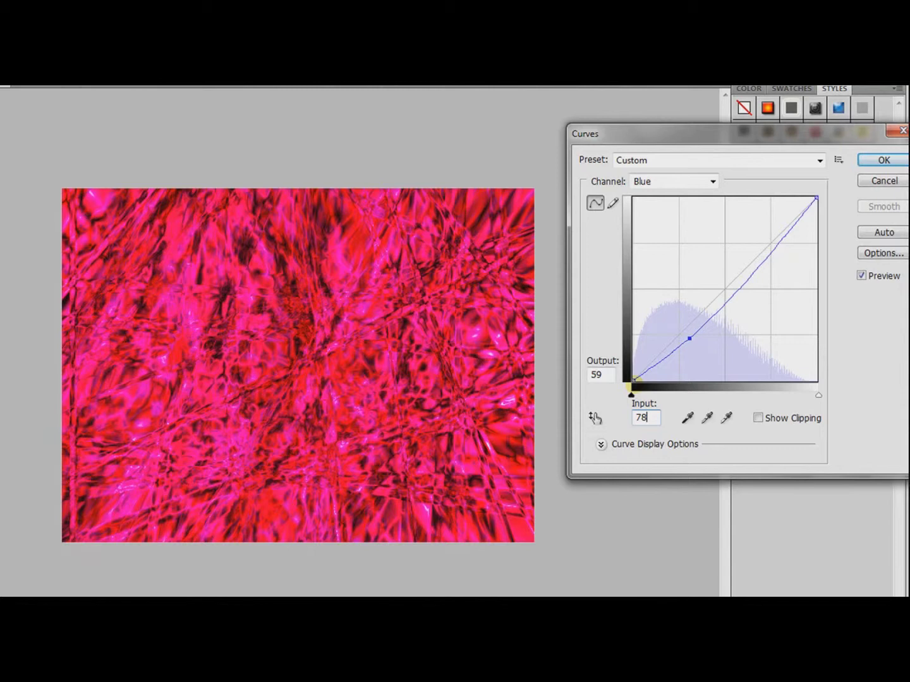
pyautogui.doubleClick(595, 376)
pyautogui.moveTo(595, 375); pyautogui.dragTo(608, 377)
pyautogui.moveTo(690, 338)
pyautogui.mouseDown()
pyautogui.moveTo(740, 346)
pyautogui.moveTo(672, 269)
pyautogui.mouseUp()
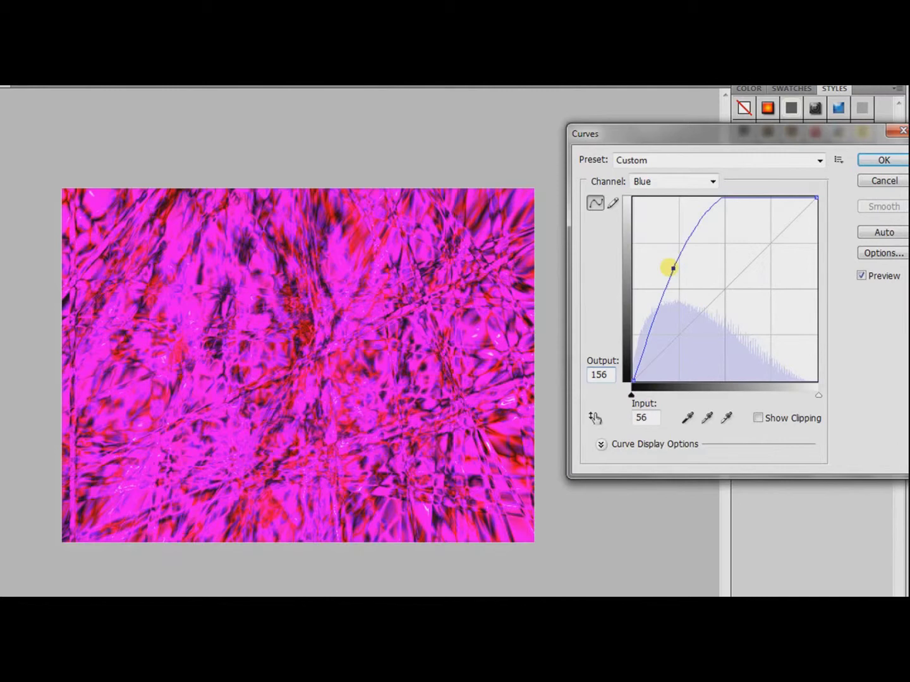
pyautogui.moveTo(673, 269)
pyautogui.mouseDown()
pyautogui.moveTo(695, 309)
pyautogui.moveTo(743, 324)
pyautogui.mouseUp()
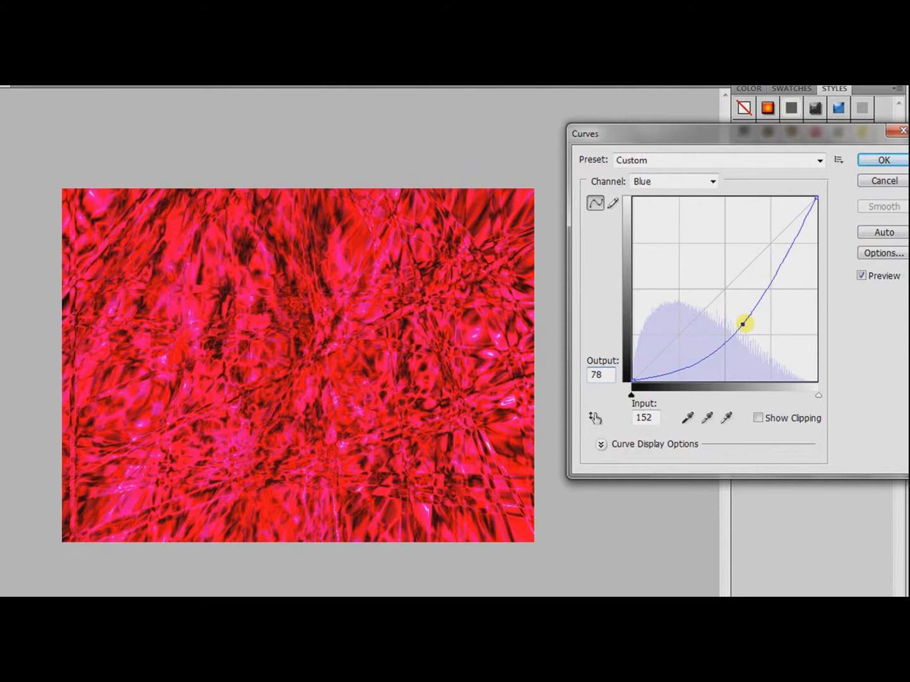
# Lower the Green curve to about Input 177, Output 121 and apply Curves.
pyautogui.moveTo(773, 185); pyautogui.dragTo(620, 236)
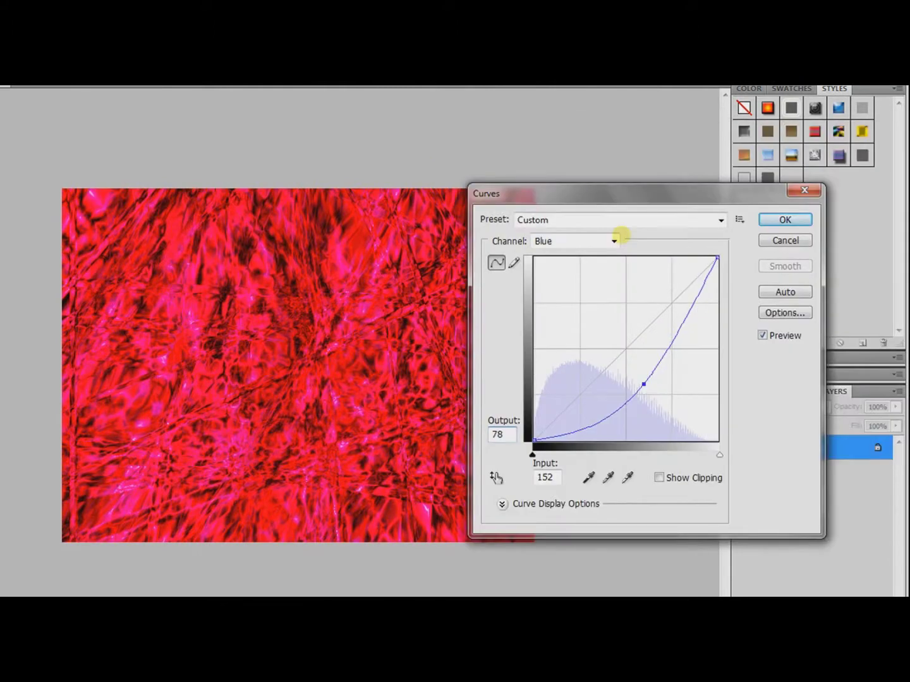
pyautogui.click(615, 241)
pyautogui.click(608, 279)
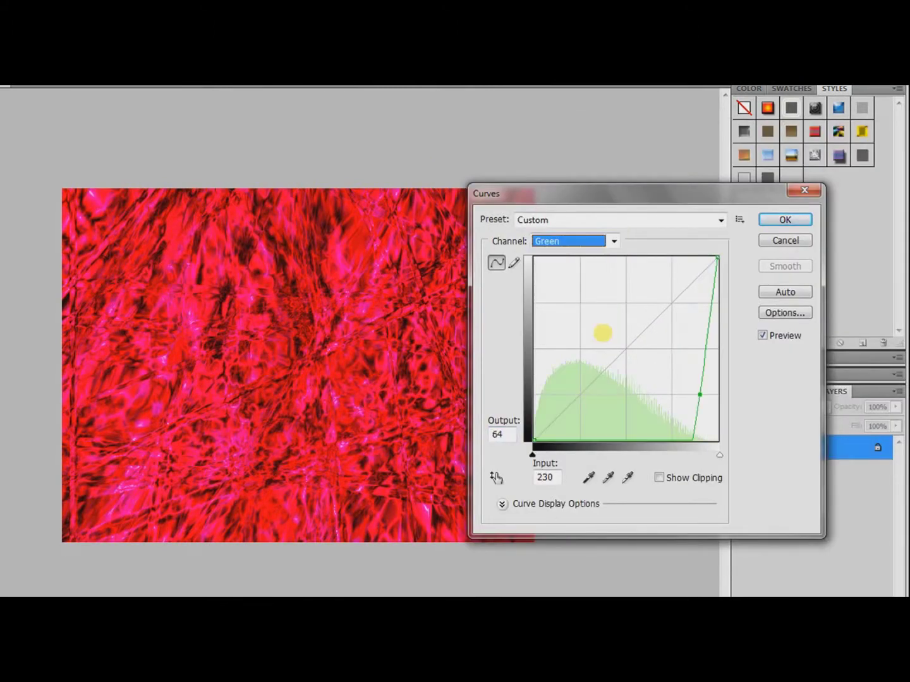
pyautogui.moveTo(700, 395)
pyautogui.mouseDown()
pyautogui.moveTo(684, 391)
pyautogui.moveTo(623, 331)
pyautogui.mouseUp()
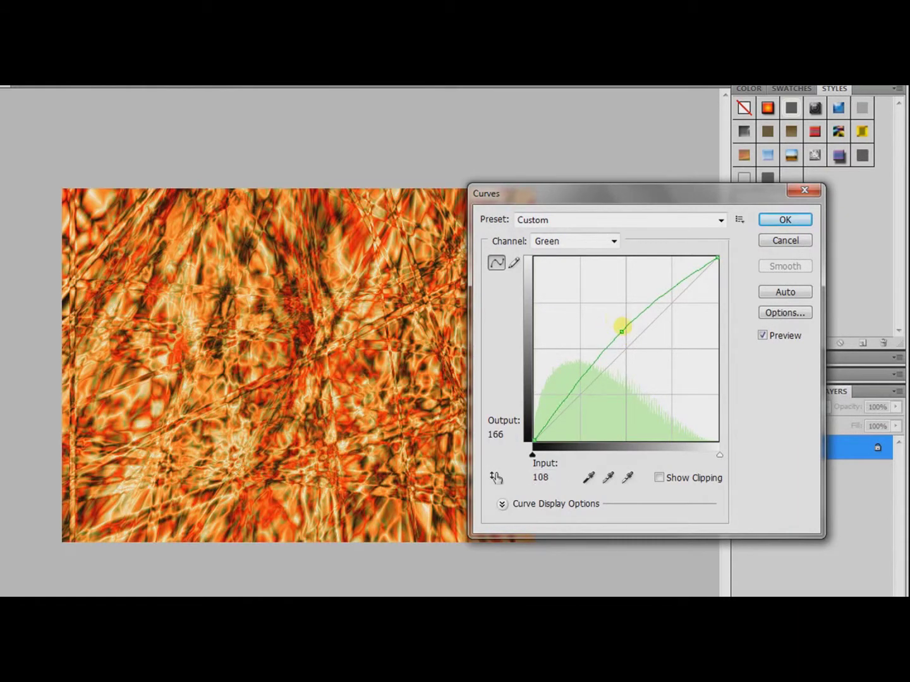
pyautogui.moveTo(621, 326); pyautogui.dragTo(547, 264)
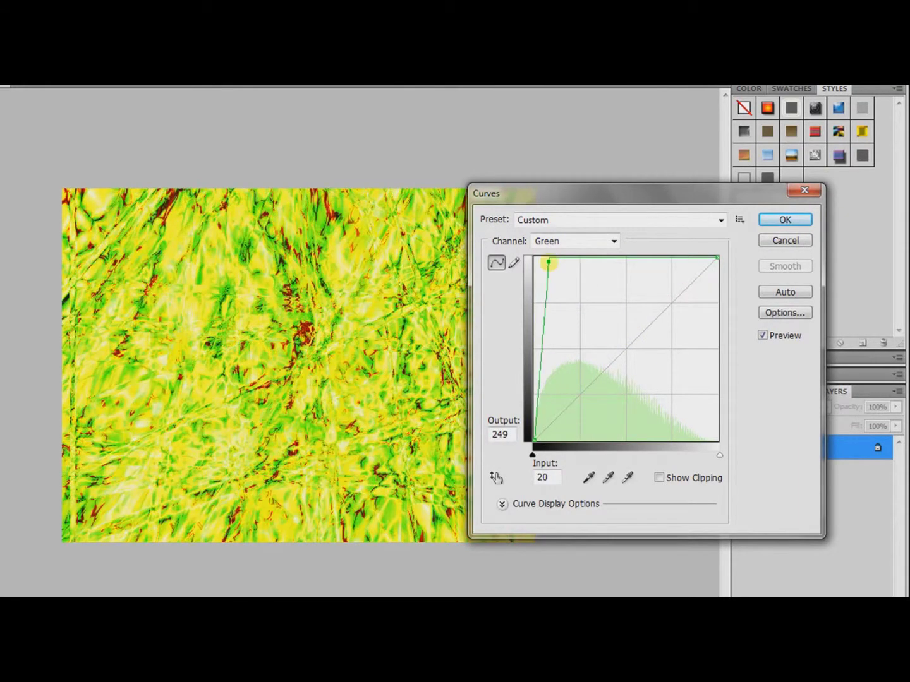
pyautogui.moveTo(548, 263)
pyautogui.mouseDown()
pyautogui.moveTo(709, 380)
pyautogui.moveTo(653, 354)
pyautogui.mouseUp()
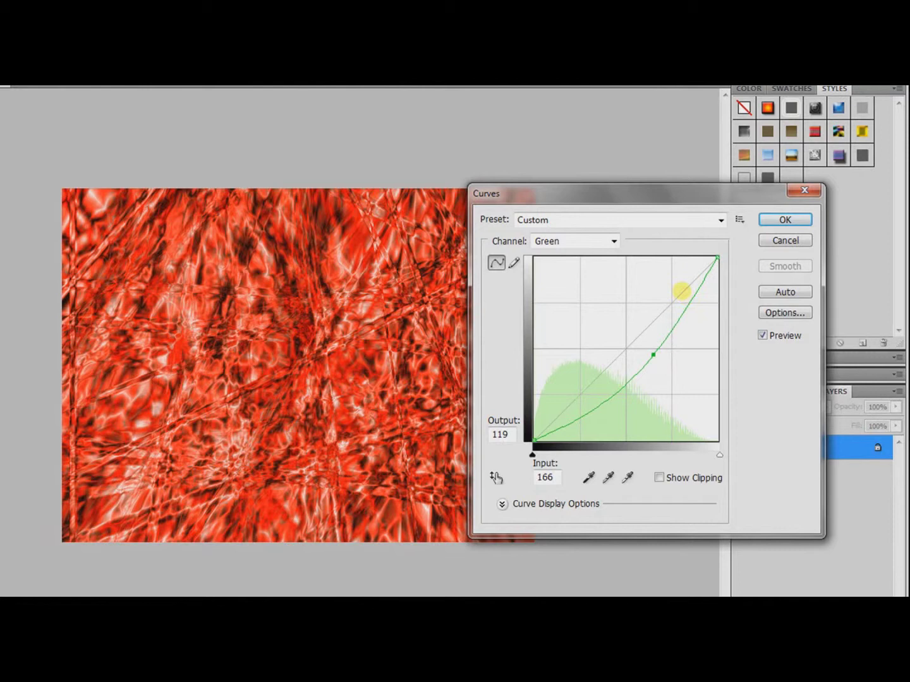
pyautogui.moveTo(673, 199); pyautogui.dragTo(628, 235)
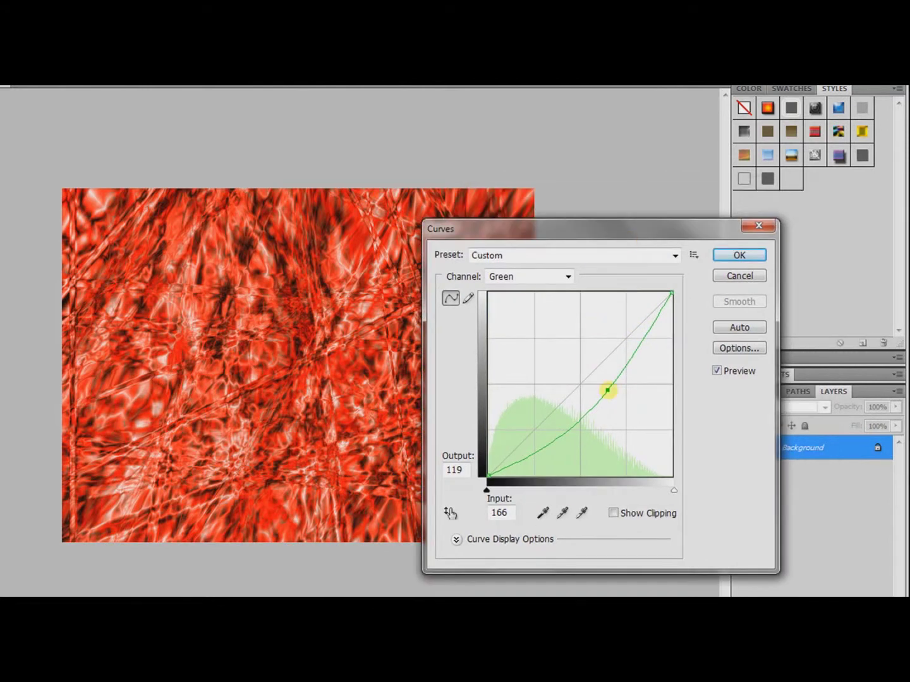
pyautogui.moveTo(607, 390); pyautogui.dragTo(616, 388)
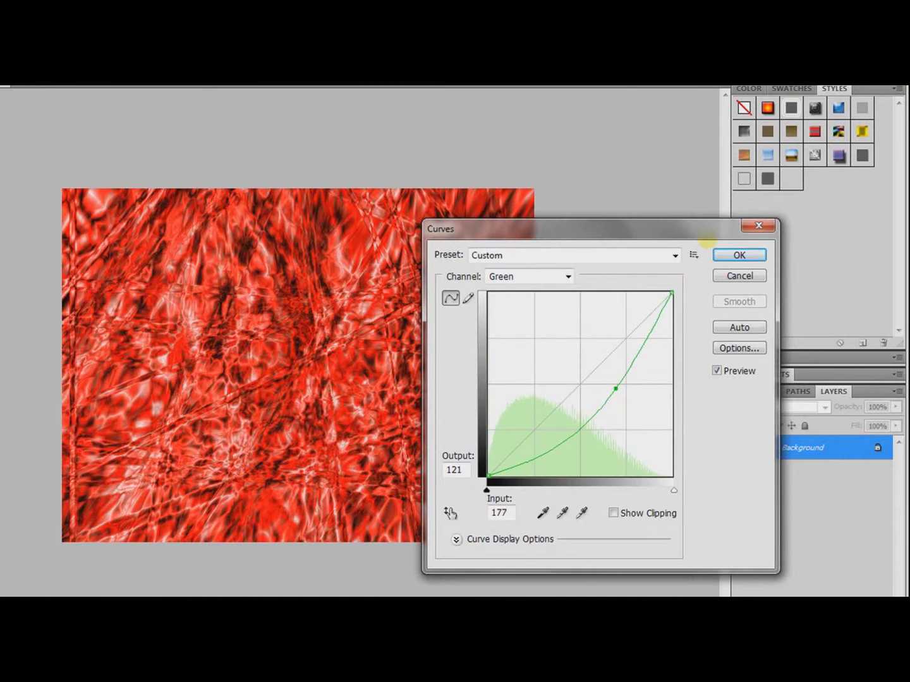
pyautogui.moveTo(715, 223); pyautogui.dragTo(603, 232)
pyautogui.click(627, 263)
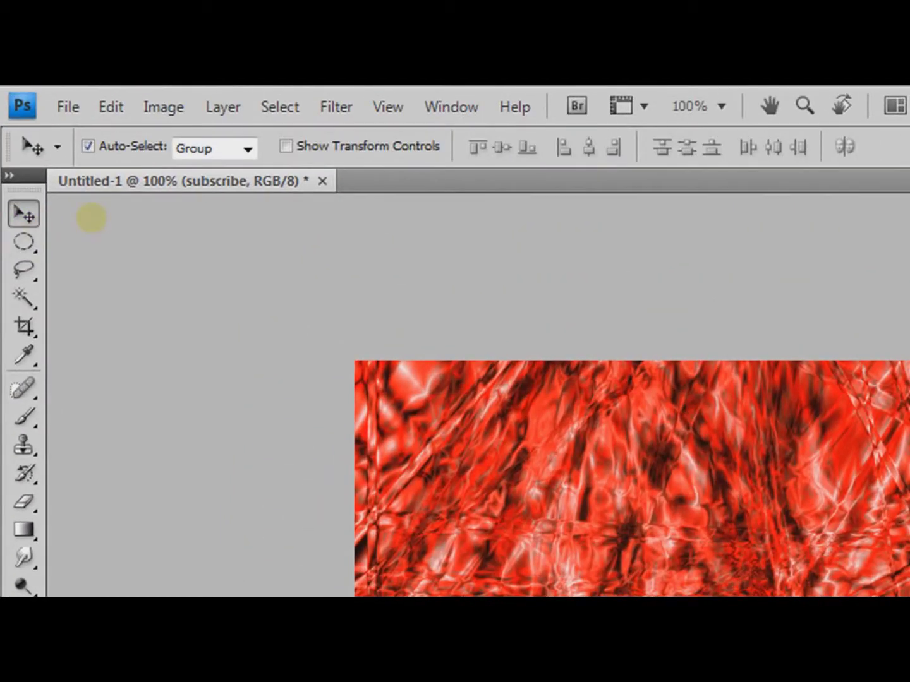
# Bring up the Edit menu to transform the SUBSCRIBE text.
pyautogui.click(111, 107)
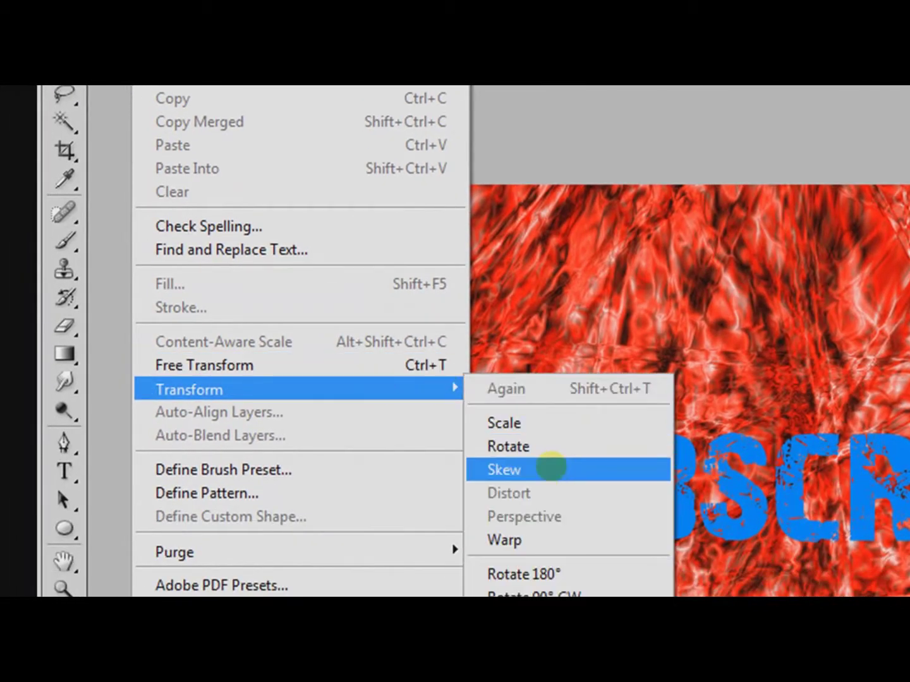
pyautogui.moveTo(189, 389)
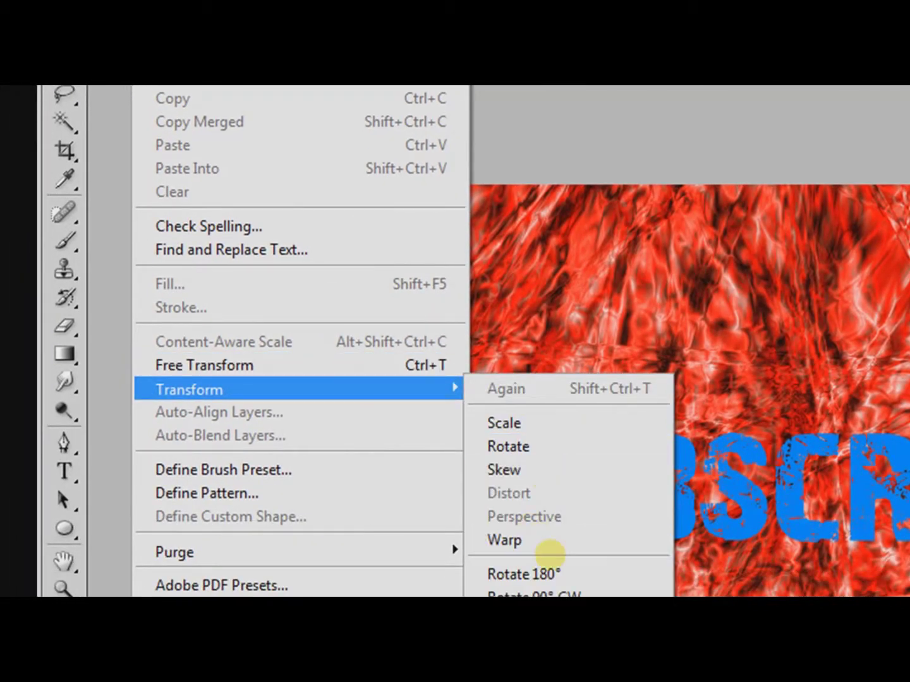
# Skew the SUBSCRIBE text into a slant, apply the transform, and deselect it.
pyautogui.click(505, 541)
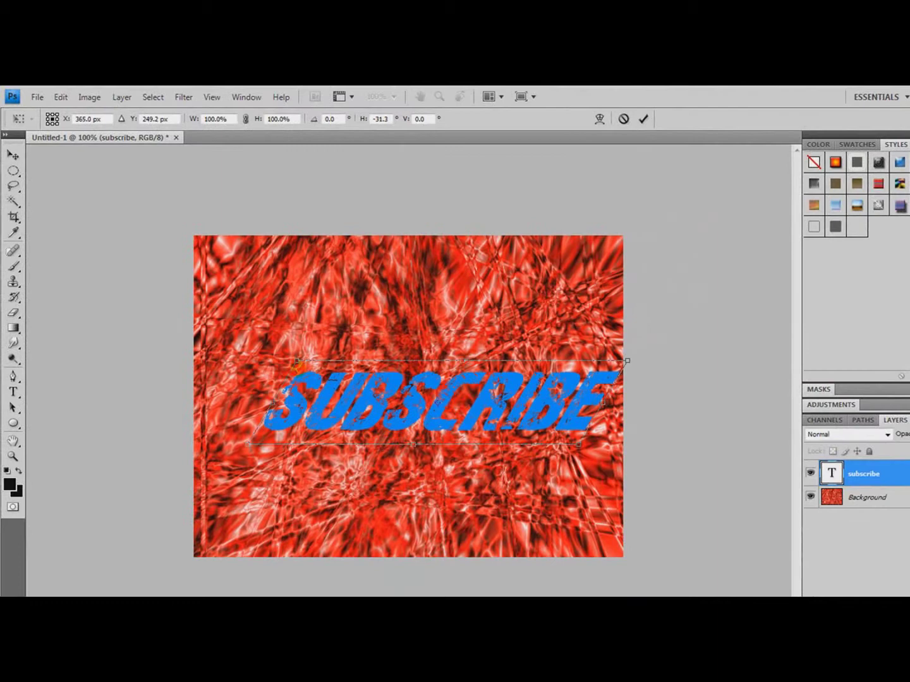
pyautogui.moveTo(247, 444); pyautogui.dragTo(206, 444)
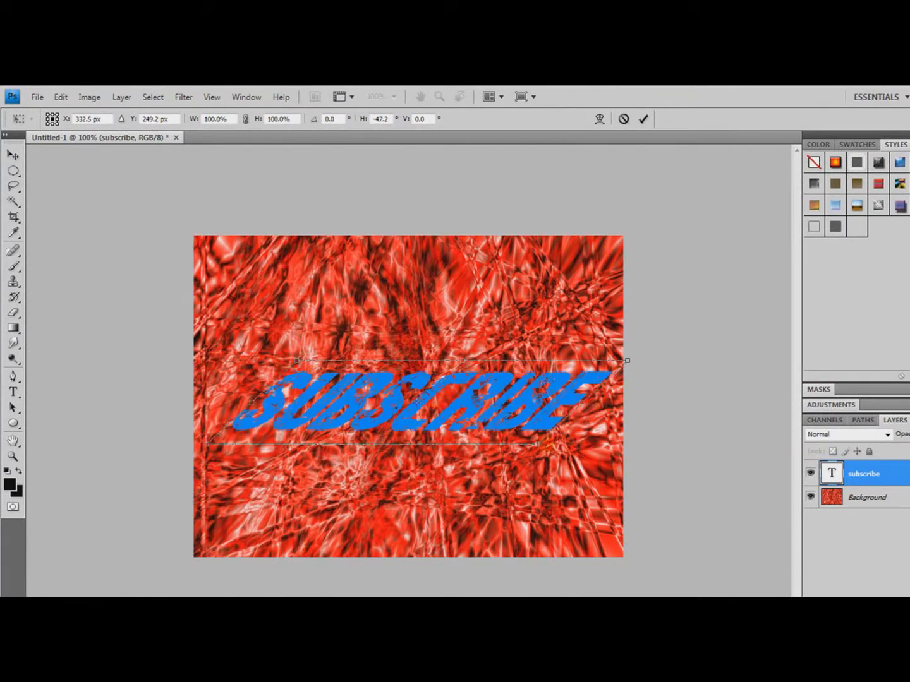
pyautogui.moveTo(628, 360); pyautogui.dragTo(583, 360)
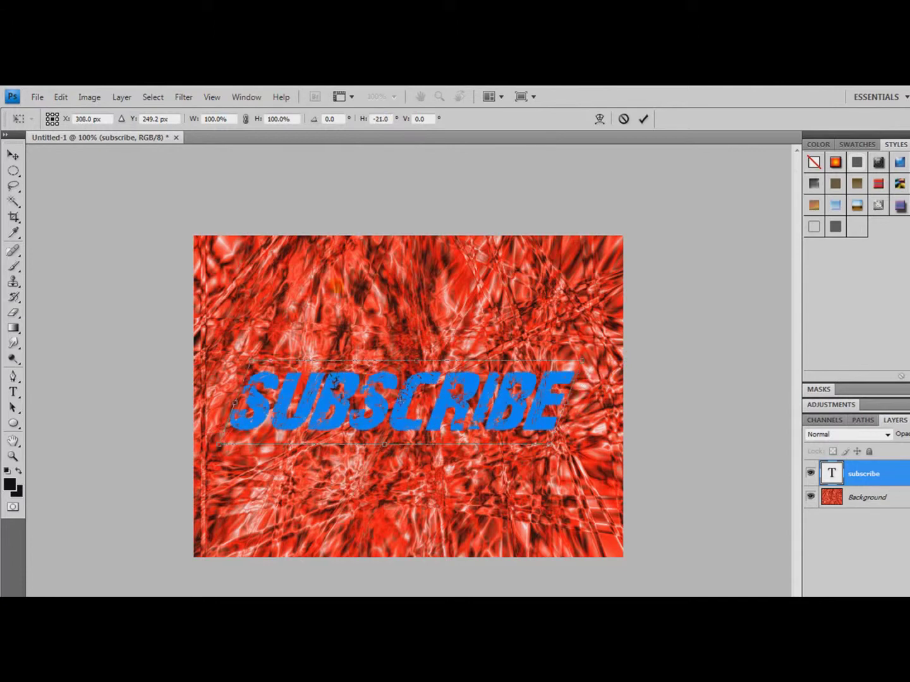
pyautogui.click(12, 154)
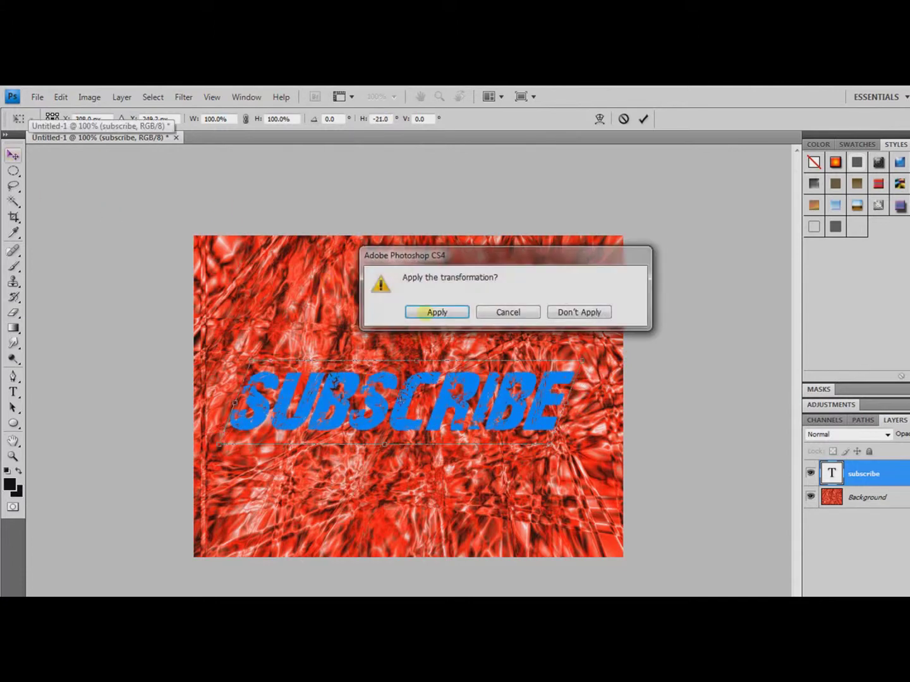
pyautogui.click(425, 313)
pyautogui.click(372, 206)
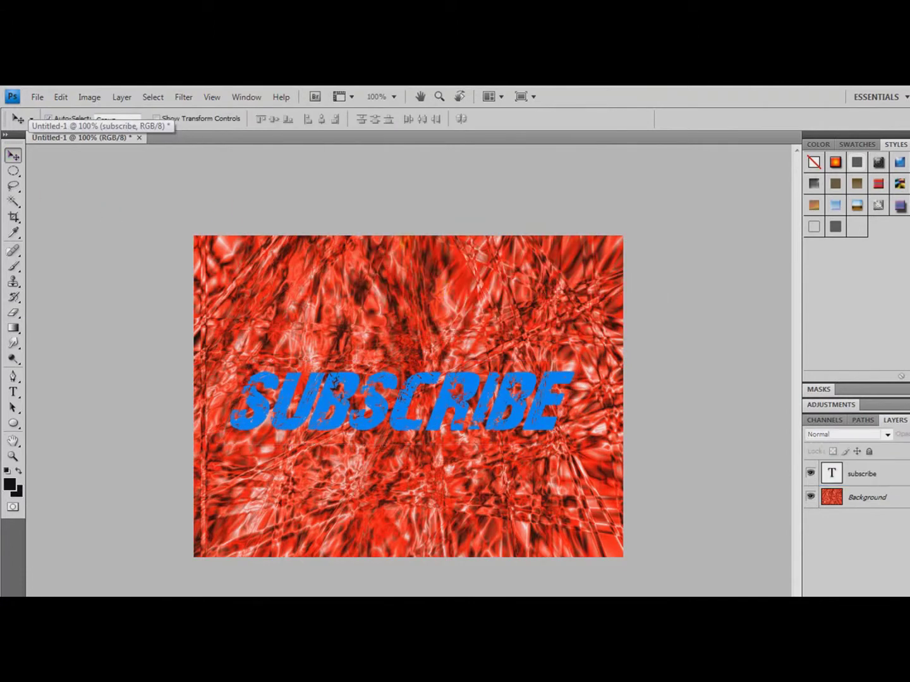
# Apply Brightness/Contrast to the Background layer: Brightness -48, Contrast 100.
pyautogui.click(856, 496)
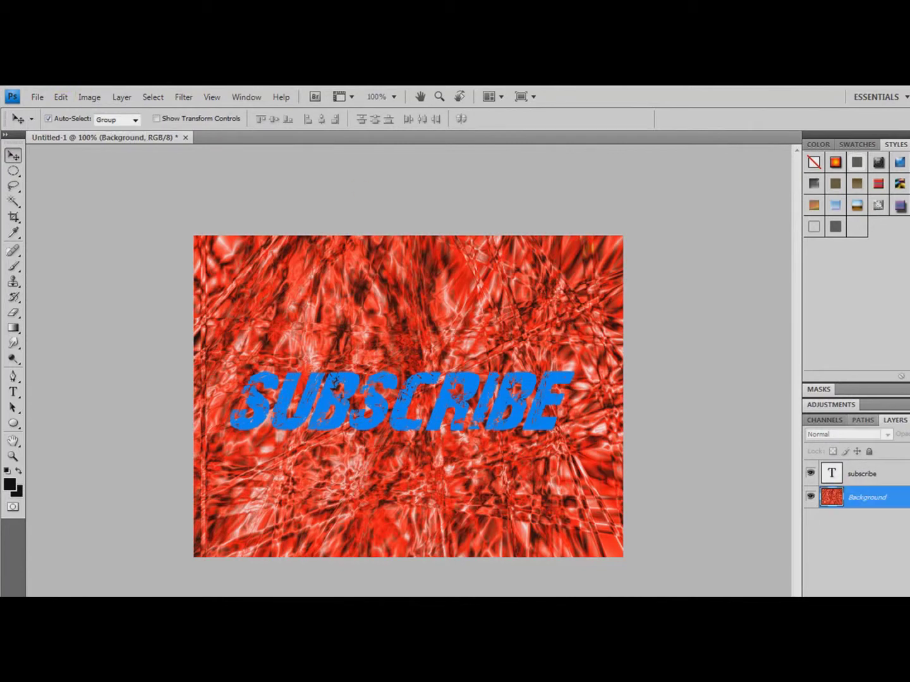
pyautogui.click(122, 97)
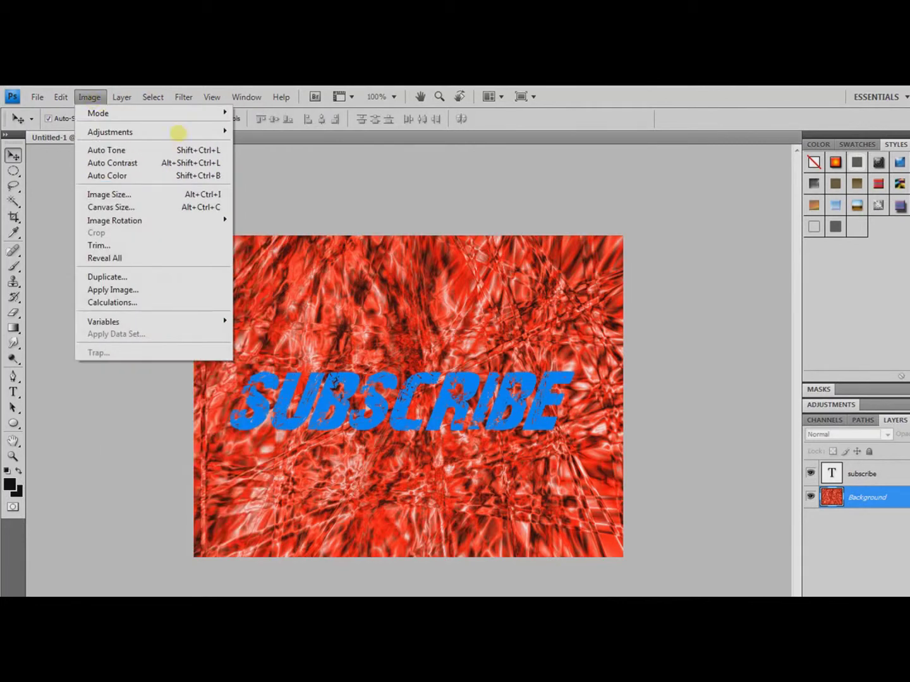
pyautogui.moveTo(109, 132)
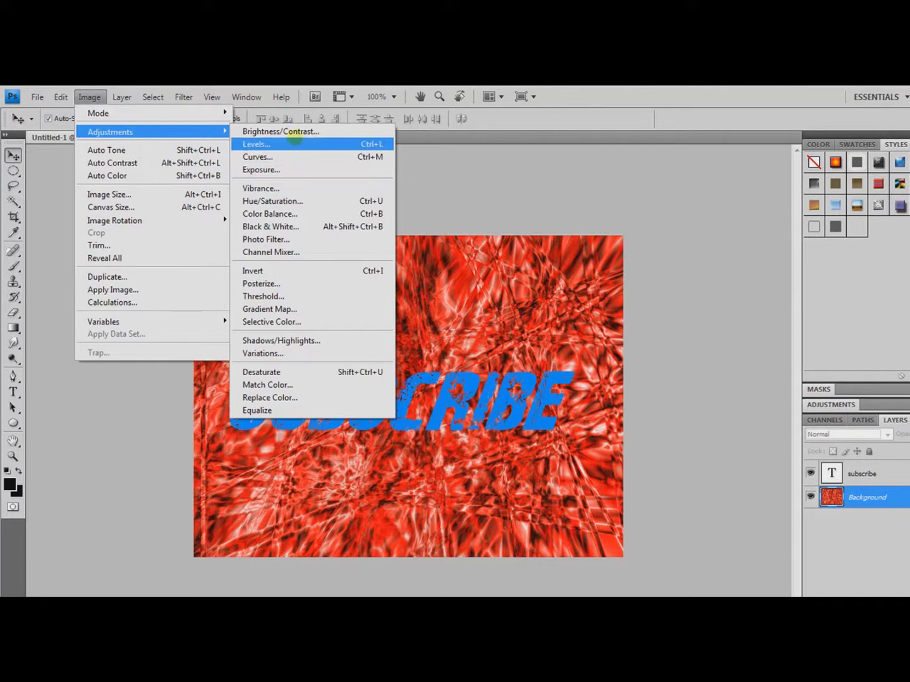
pyautogui.click(294, 132)
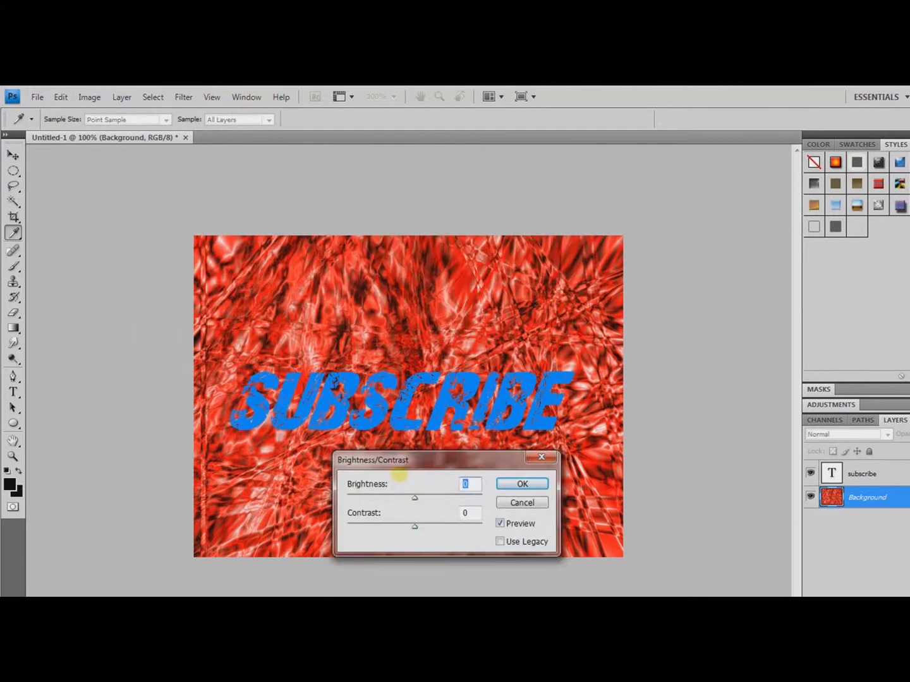
pyautogui.moveTo(462, 260)
pyautogui.mouseDown()
pyautogui.moveTo(379, 504)
pyautogui.moveTo(407, 530)
pyautogui.moveTo(299, 530)
pyautogui.moveTo(350, 531)
pyautogui.moveTo(396, 561)
pyautogui.moveTo(434, 561)
pyautogui.moveTo(300, 559)
pyautogui.moveTo(448, 559)
pyautogui.mouseUp()
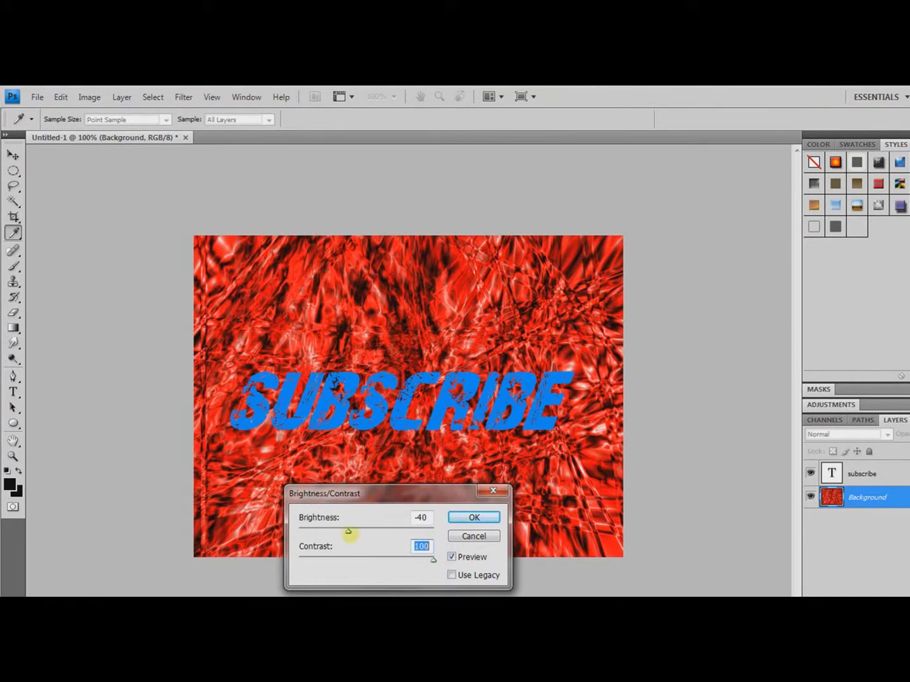
pyautogui.moveTo(349, 531)
pyautogui.mouseDown()
pyautogui.moveTo(432, 529)
pyautogui.moveTo(305, 529)
pyautogui.moveTo(345, 530)
pyautogui.mouseUp()
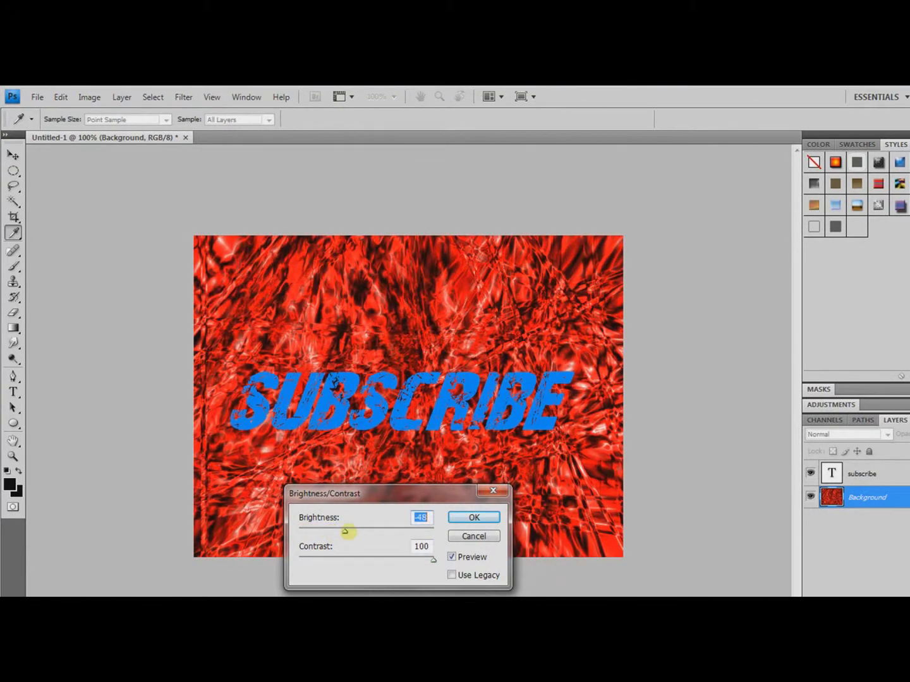
pyautogui.click(469, 517)
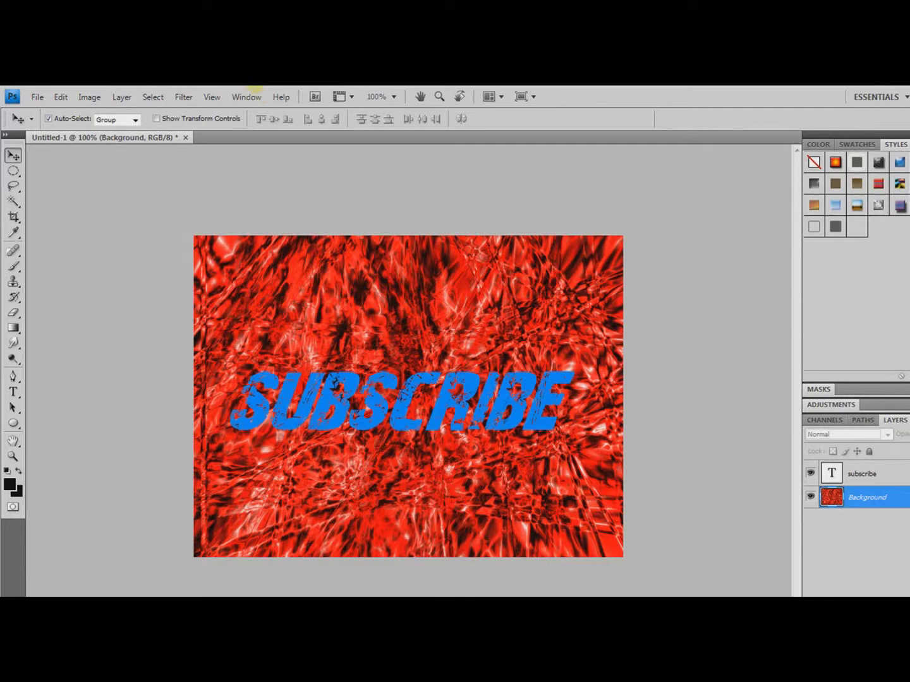
# In a second Curves pass on the background, lower Green, raise Blue, and apply.
pyautogui.click(90, 97)
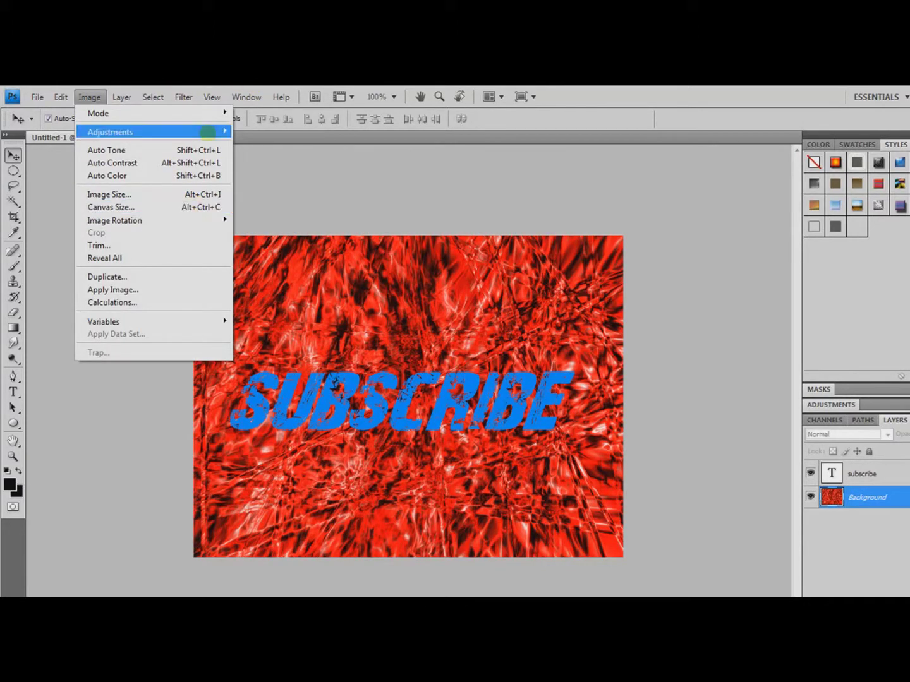
pyautogui.moveTo(154, 132)
pyautogui.click(377, 154)
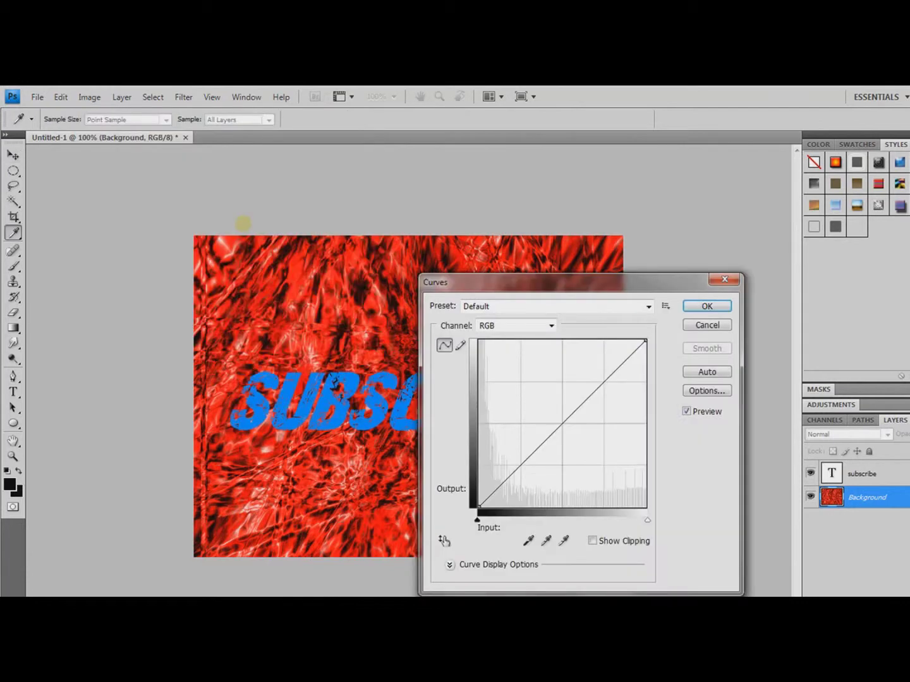
pyautogui.click(551, 326)
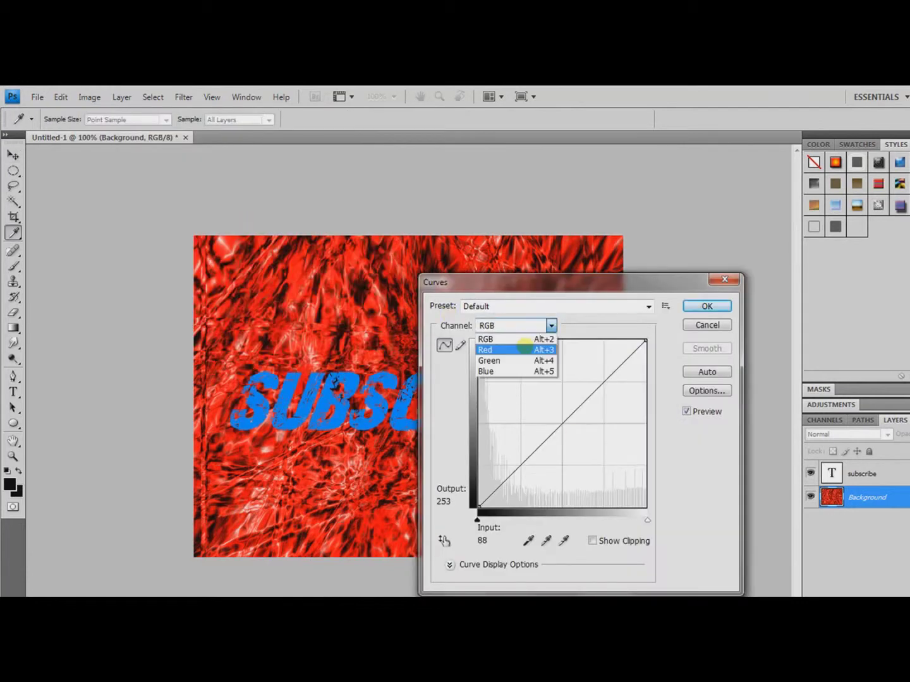
pyautogui.click(508, 359)
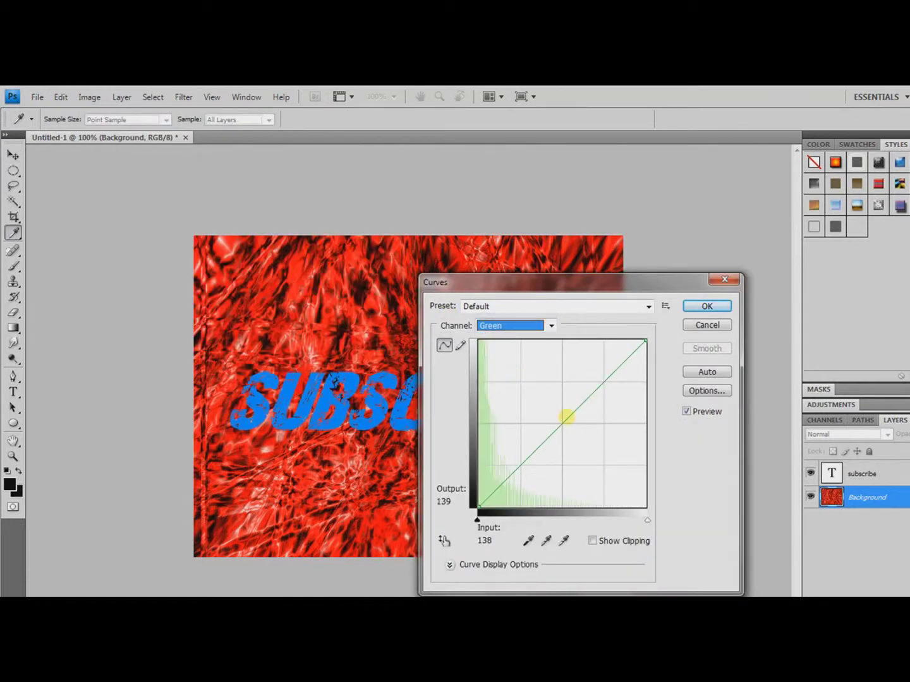
pyautogui.moveTo(563, 418)
pyautogui.mouseDown()
pyautogui.moveTo(610, 451)
pyautogui.moveTo(626, 450)
pyautogui.mouseUp()
pyautogui.click(517, 324)
pyautogui.click(497, 371)
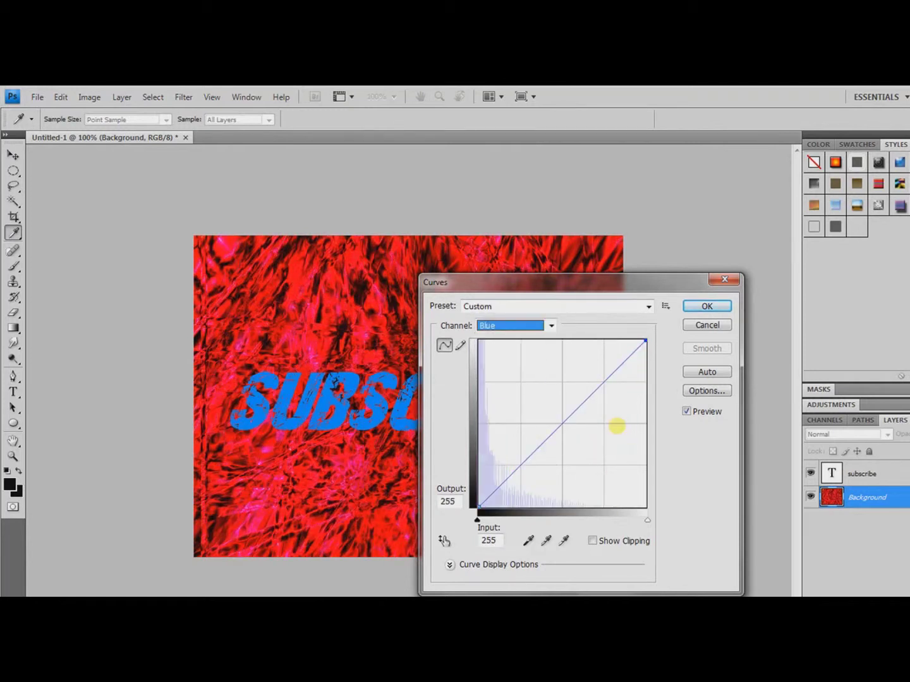
pyautogui.moveTo(561, 418)
pyautogui.mouseDown()
pyautogui.moveTo(603, 431)
pyautogui.moveTo(549, 370)
pyautogui.mouseUp()
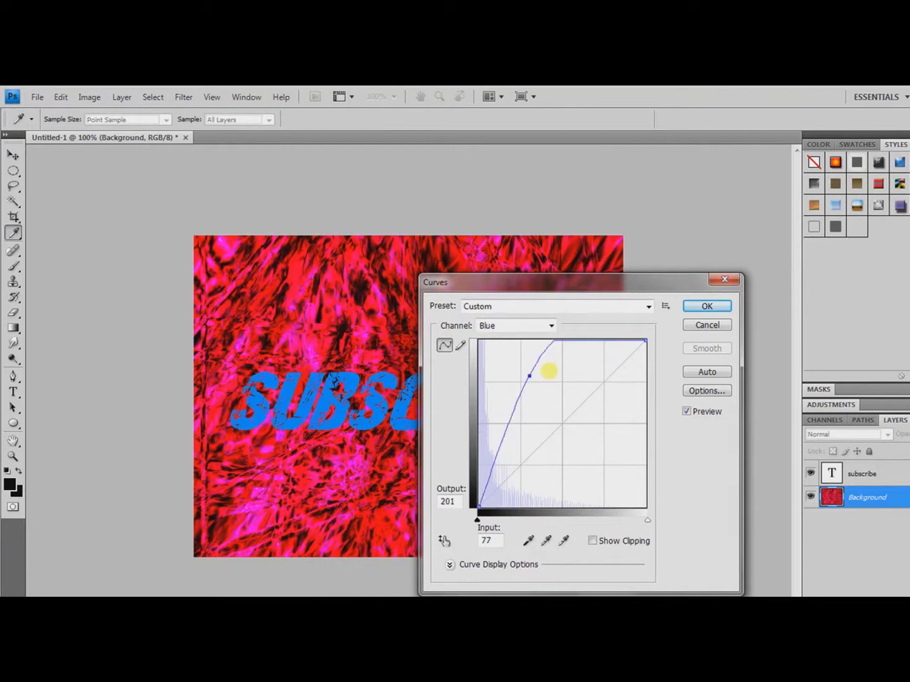
pyautogui.click(707, 305)
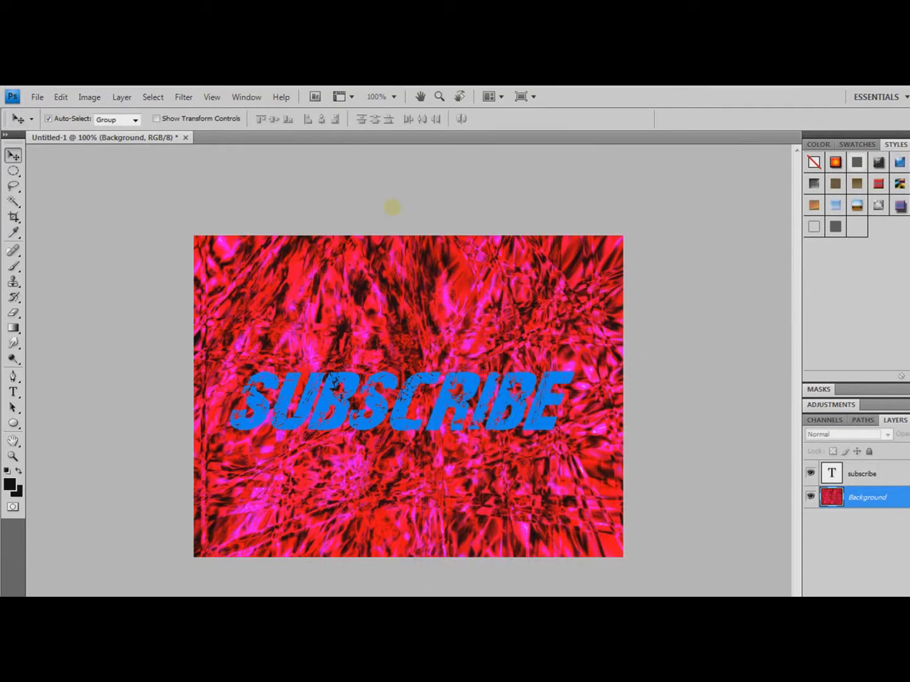
# Open Levels and set the RGB black input level to 1.
pyautogui.click(89, 97)
pyautogui.moveTo(110, 131)
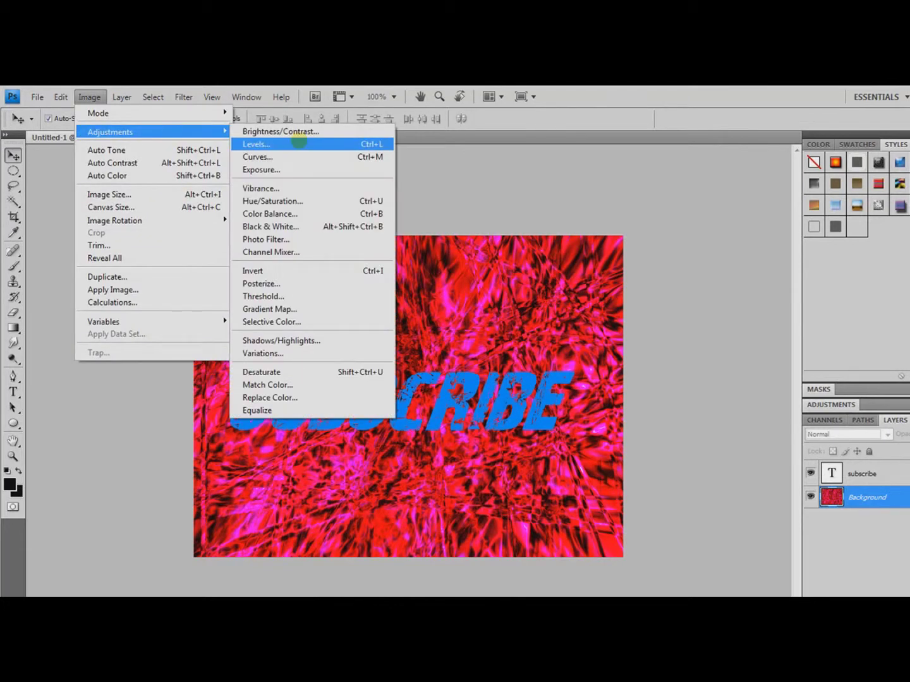
pyautogui.click(299, 142)
pyautogui.moveTo(445, 289)
pyautogui.mouseDown()
pyautogui.moveTo(644, 333)
pyautogui.moveTo(654, 326)
pyautogui.mouseUp()
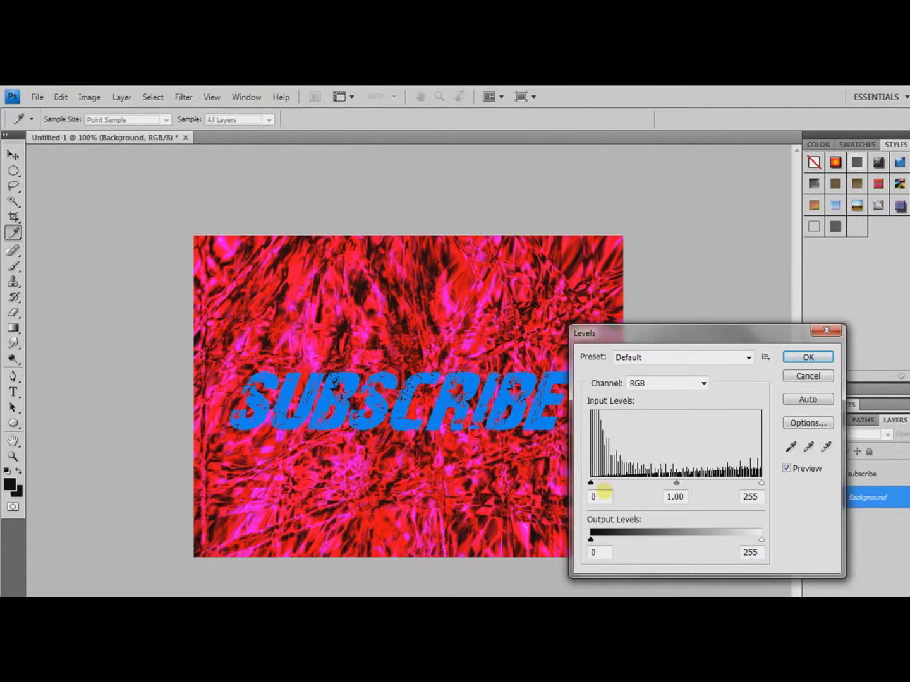
pyautogui.click(603, 496)
pyautogui.press('BackSpace')
pyautogui.write('1')
pyautogui.click(676, 496)
# Set the Green channel black input level to 5.
pyautogui.click(701, 383)
pyautogui.click(660, 415)
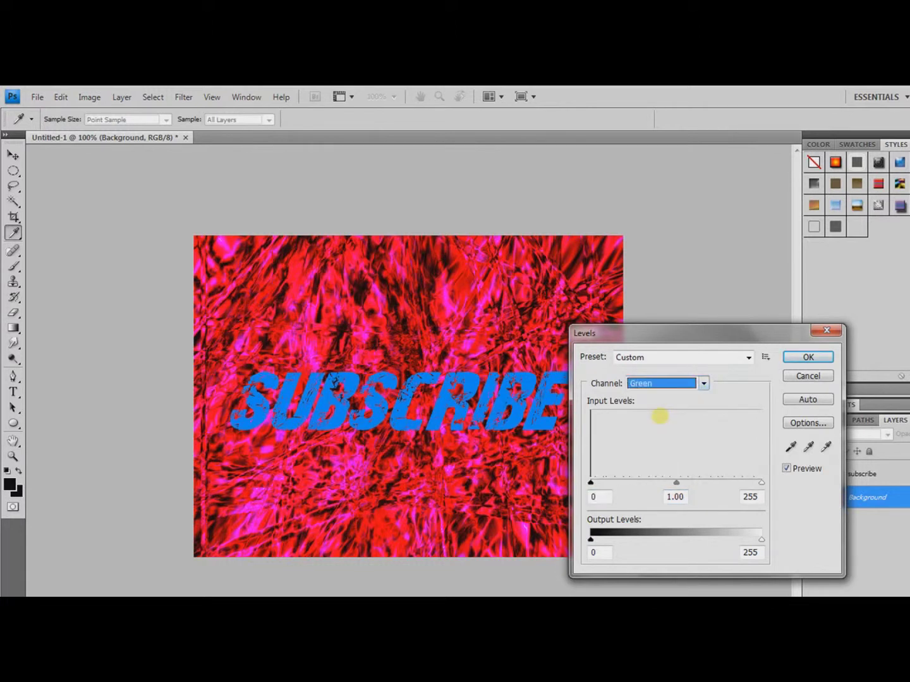
pyautogui.press('Tab')
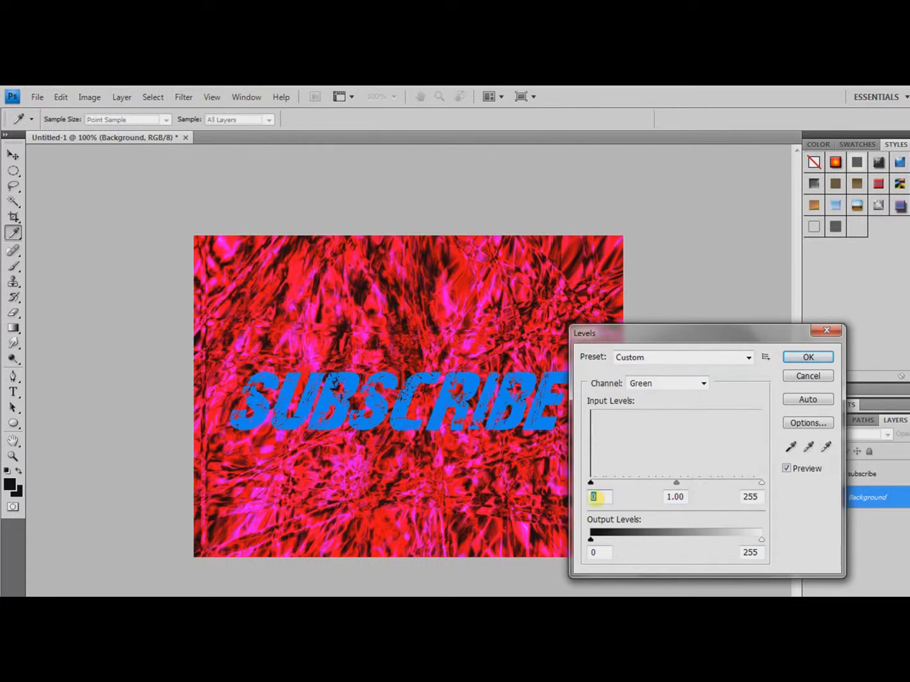
pyautogui.write('5')
pyautogui.press('Tab')
pyautogui.moveTo(591, 540)
pyautogui.mouseDown()
pyautogui.moveTo(765, 540)
pyautogui.moveTo(634, 539)
pyautogui.moveTo(786, 527)
pyautogui.moveTo(591, 540)
pyautogui.mouseUp()
# Set the Blue channel output black to 118 and apply the Levels adjustment.
pyautogui.click(703, 384)
pyautogui.click(674, 429)
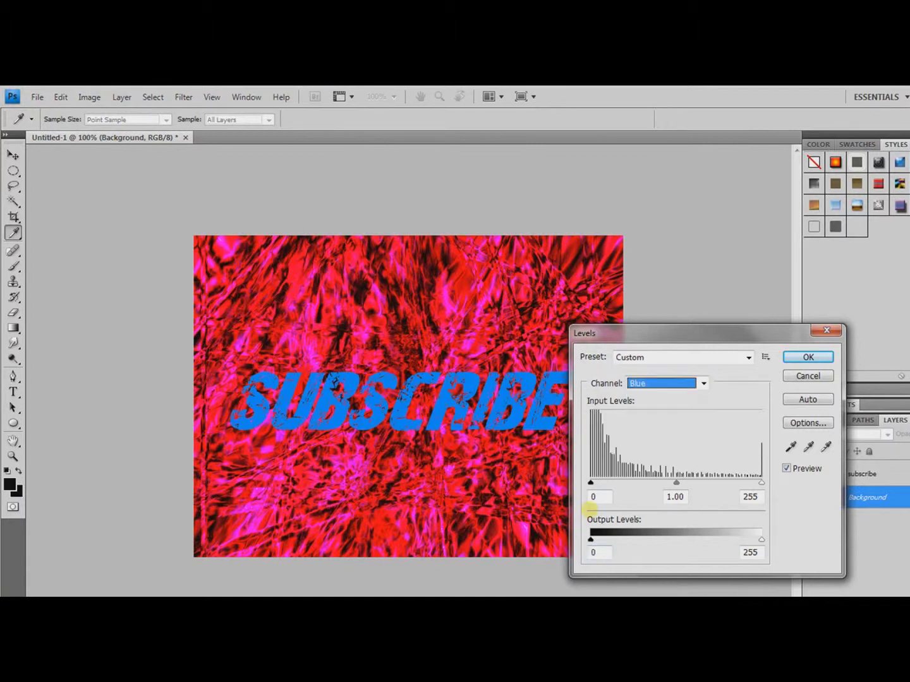
pyautogui.click(601, 552)
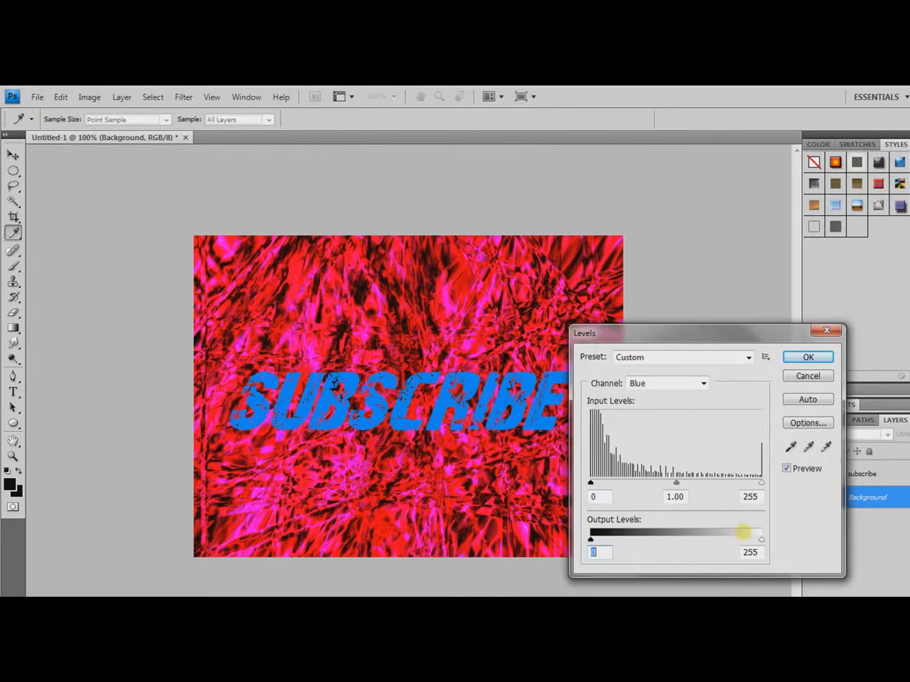
pyautogui.write('53')
pyautogui.moveTo(651, 543)
pyautogui.mouseDown()
pyautogui.moveTo(816, 531)
pyautogui.moveTo(670, 532)
pyautogui.mouseUp()
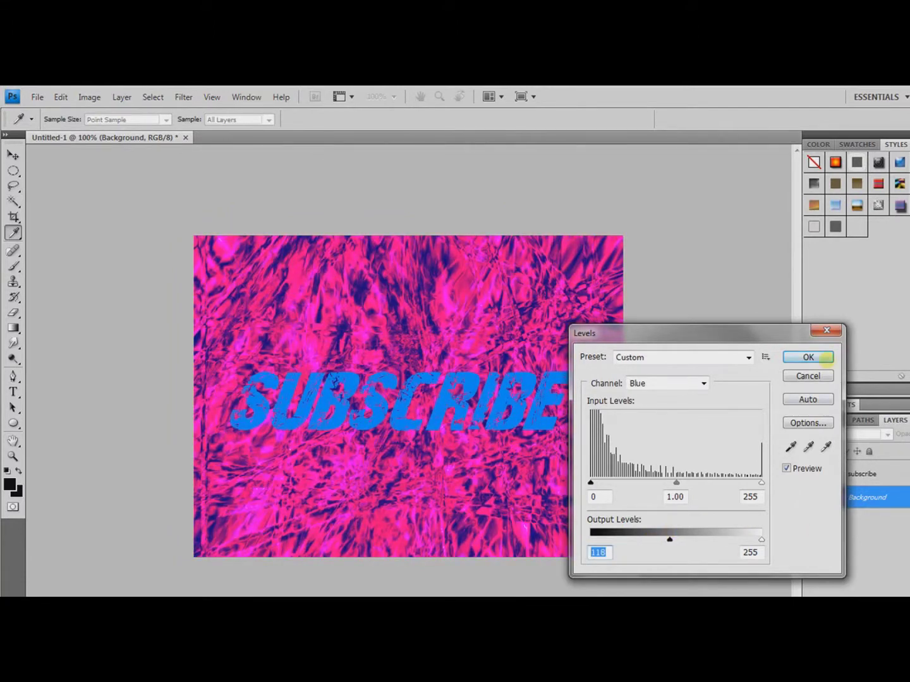
pyautogui.click(828, 356)
pyautogui.press('v')
pyautogui.click(38, 97)
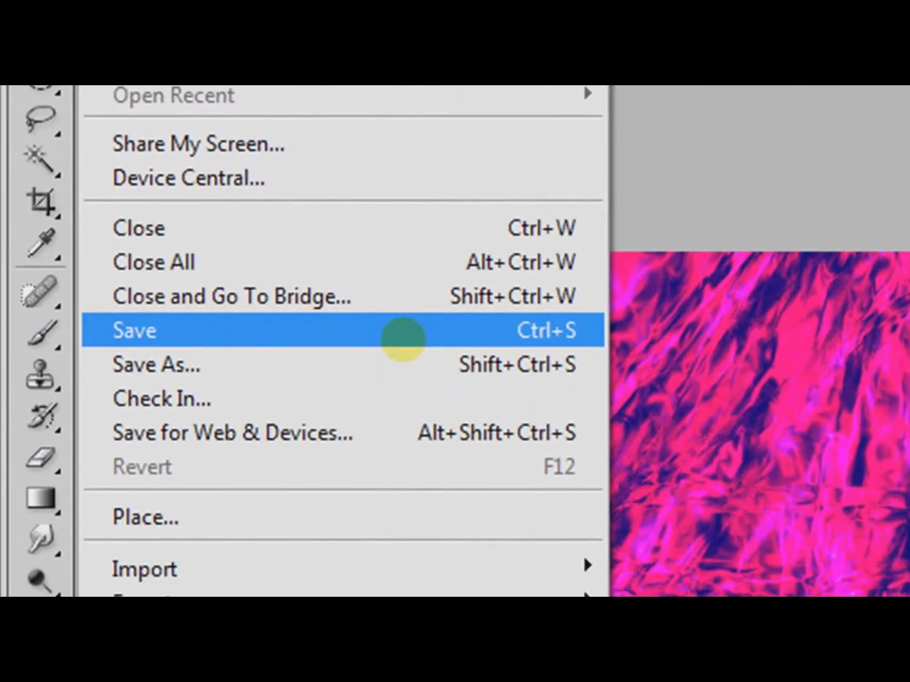
# Save As into the Desktop folder under the name MY TEST VERSION.
pyautogui.click(402, 339)
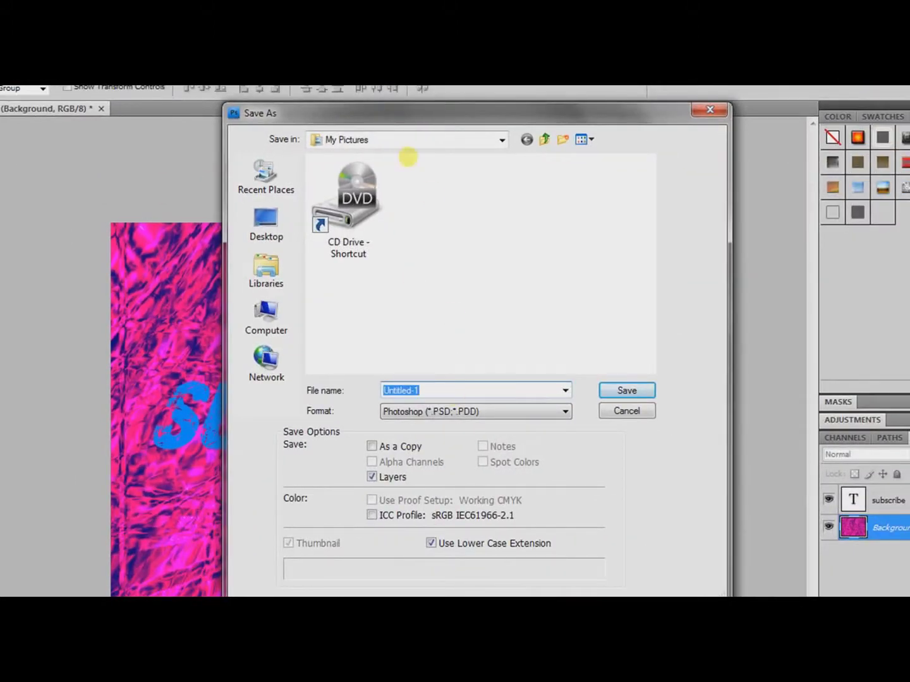
pyautogui.click(266, 220)
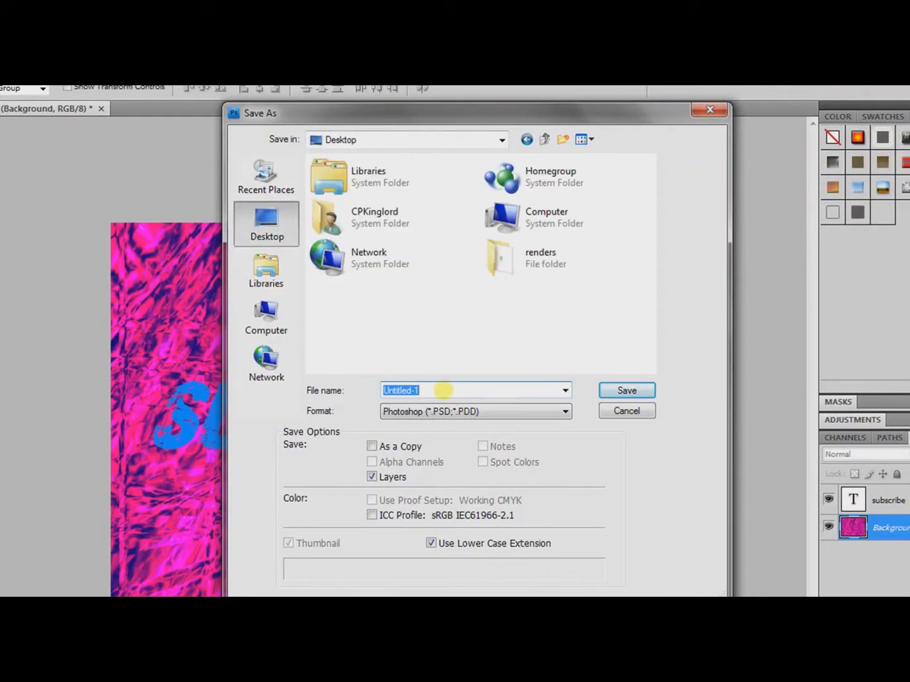
pyautogui.click(420, 389)
pyautogui.moveTo(419, 390); pyautogui.dragTo(376, 388)
pyautogui.press('BackSpace')
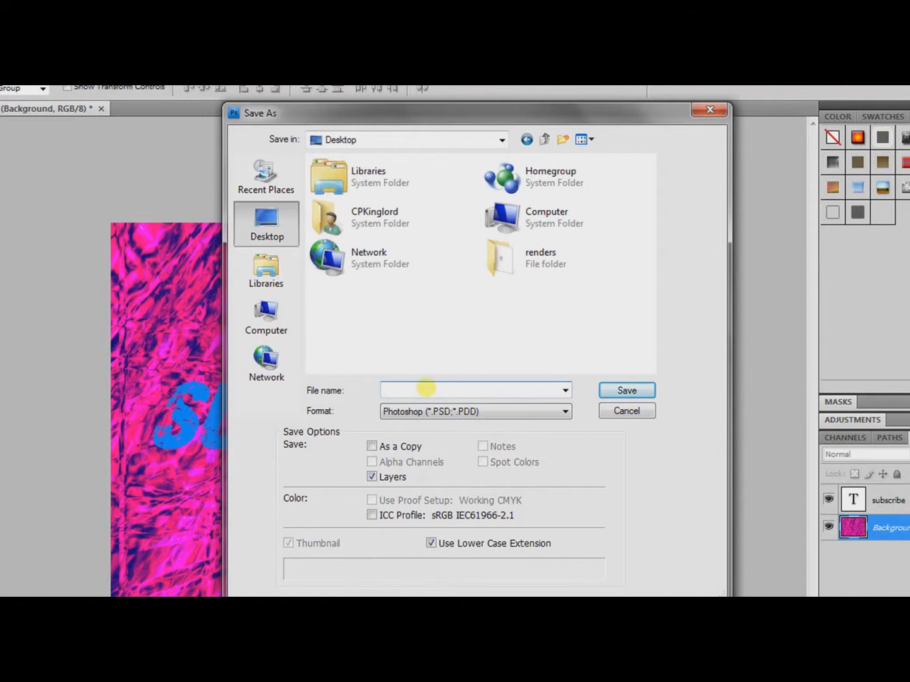
pyautogui.write('MY TEST')
pyautogui.write(' VERSION')
# Save it in JPEG format at Quality 12 (Maximum).
pyautogui.click(490, 412)
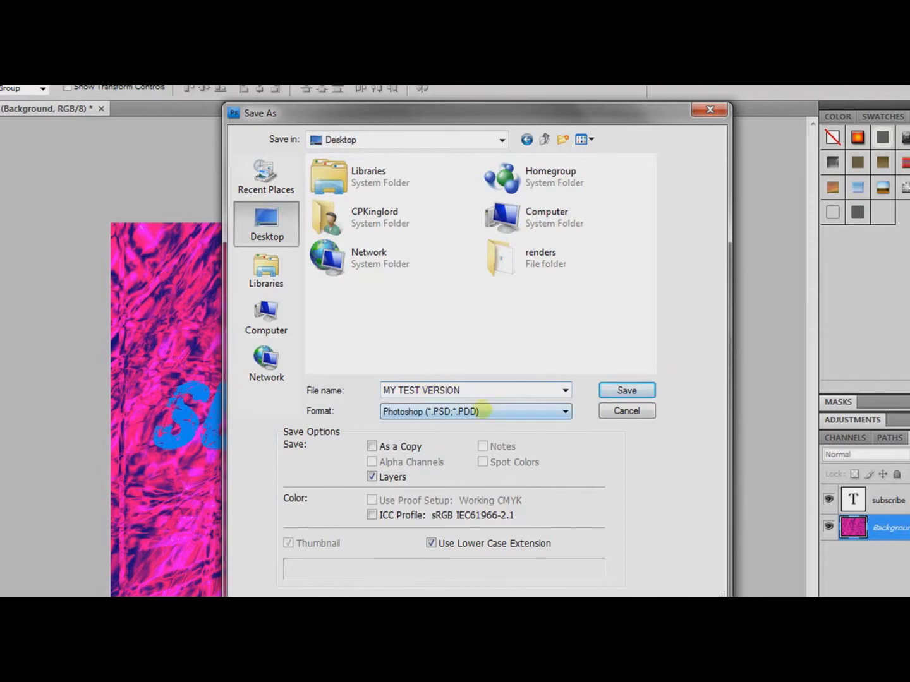
pyautogui.click(455, 506)
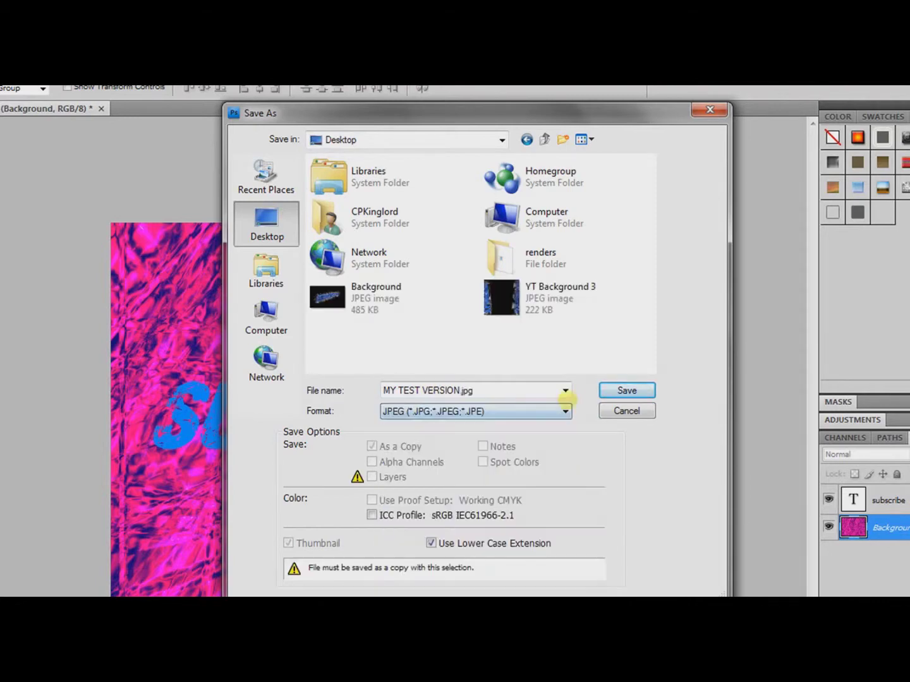
pyautogui.click(626, 391)
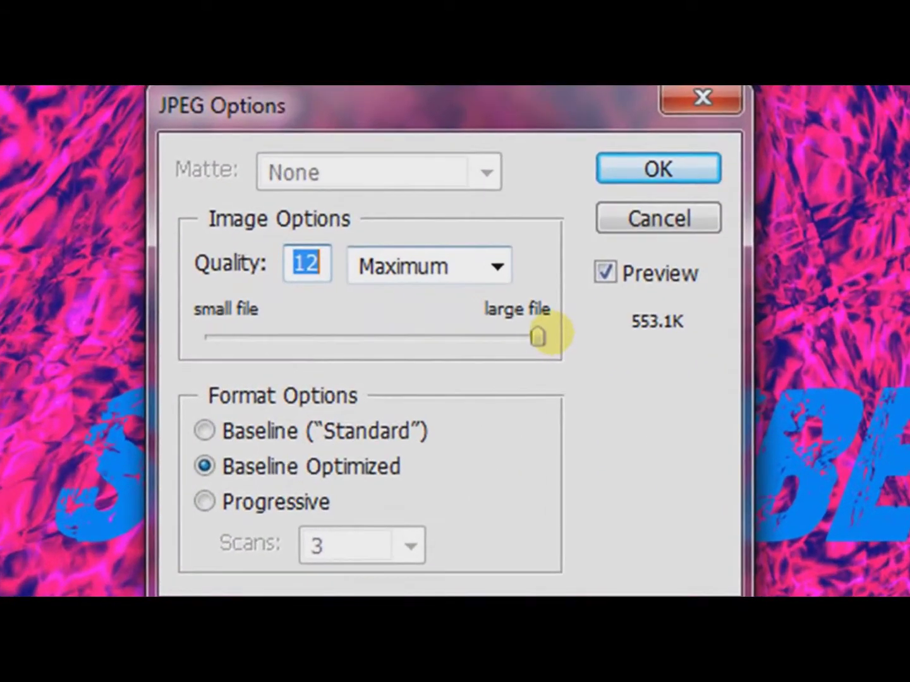
pyautogui.moveTo(544, 335); pyautogui.dragTo(597, 328)
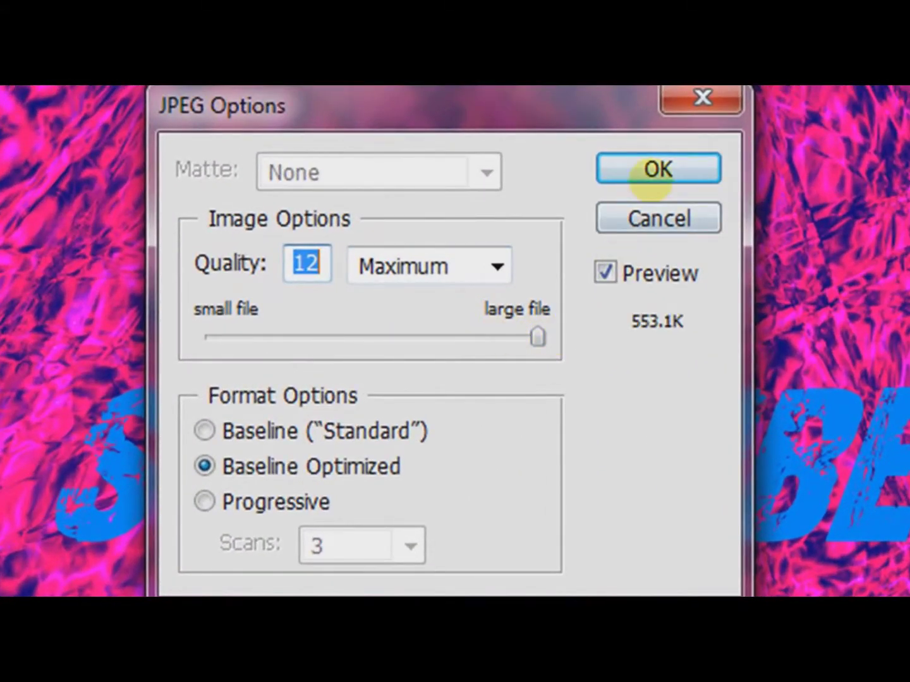
pyautogui.click(659, 171)
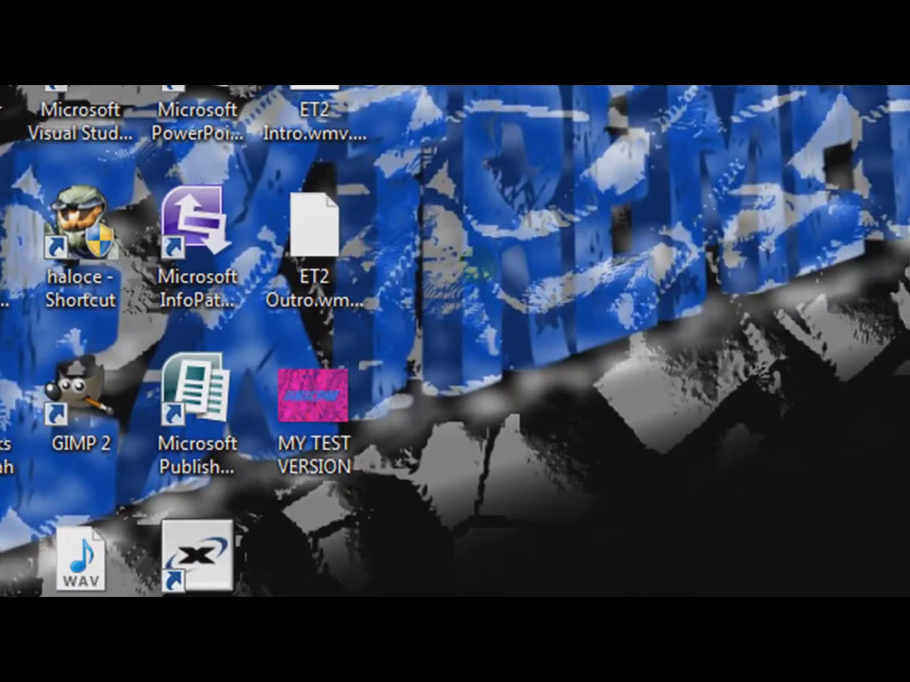
pyautogui.doubleClick(313, 401)
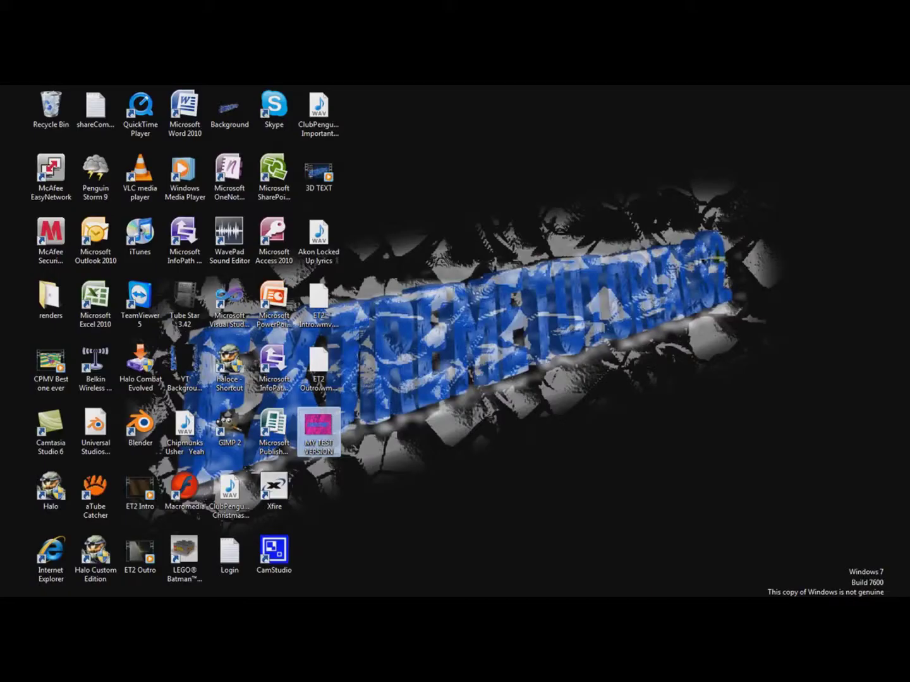
pyautogui.moveTo(736, 187); pyautogui.dragTo(463, 401)
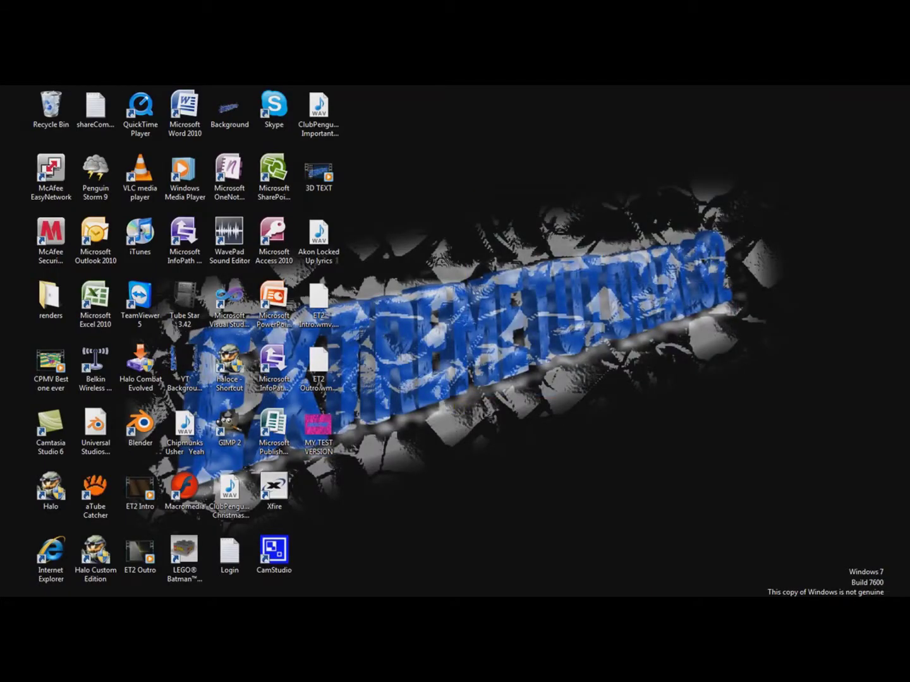